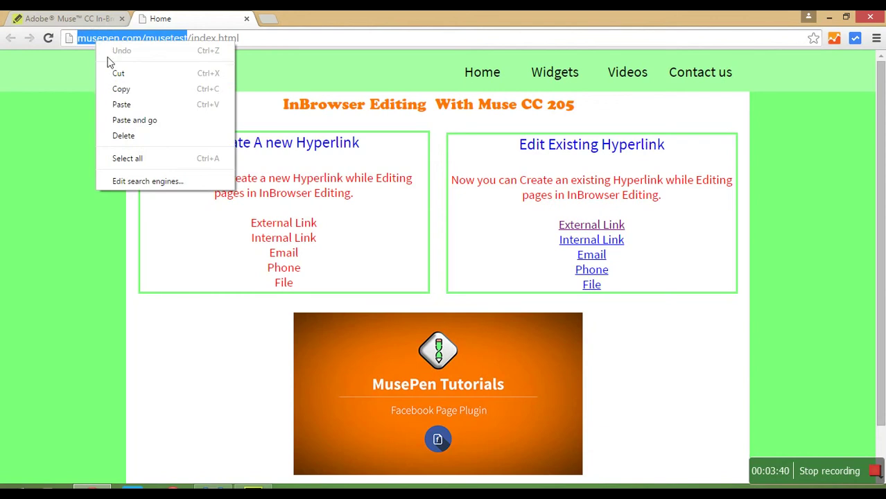
- Paste the musepen.com/musetest address into In-Browser Editing, start editing and sign in to open the home page
{"action": "left_click", "coordinate": [120, 88]}
{"action": "left_click", "coordinate": [89, 20]}
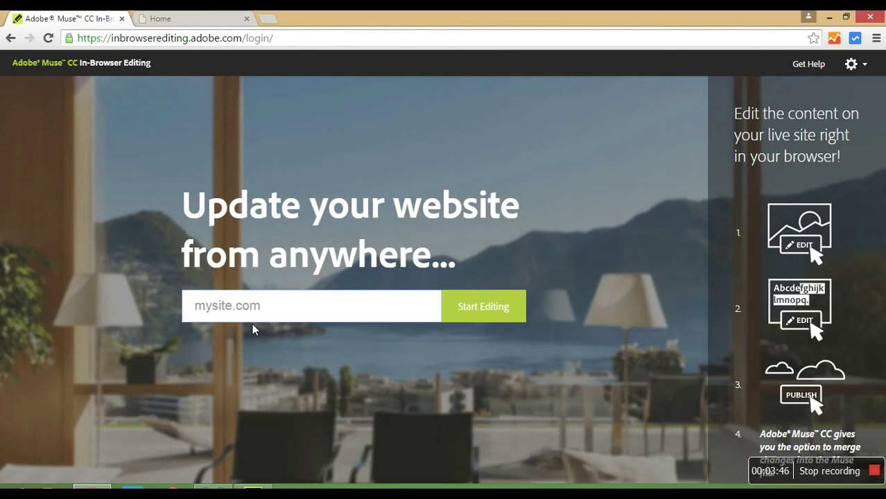
{"action": "key", "text": "ctrl+v"}
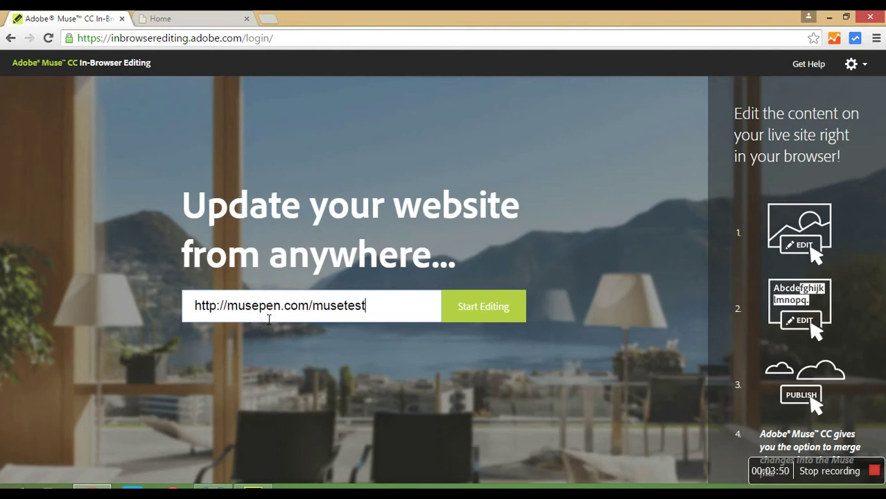
{"action": "left_click", "coordinate": [486, 315]}
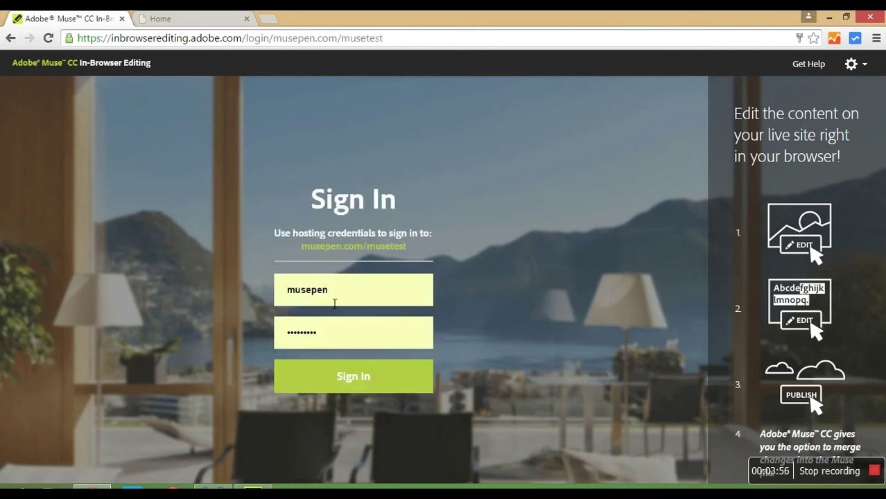
{"action": "left_click", "coordinate": [362, 385]}
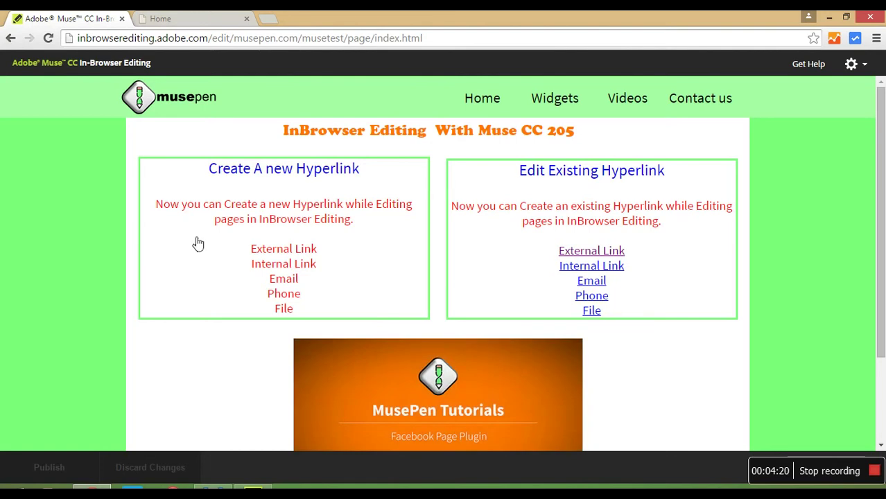
{"action": "mouse_move", "coordinate": [283, 209]}
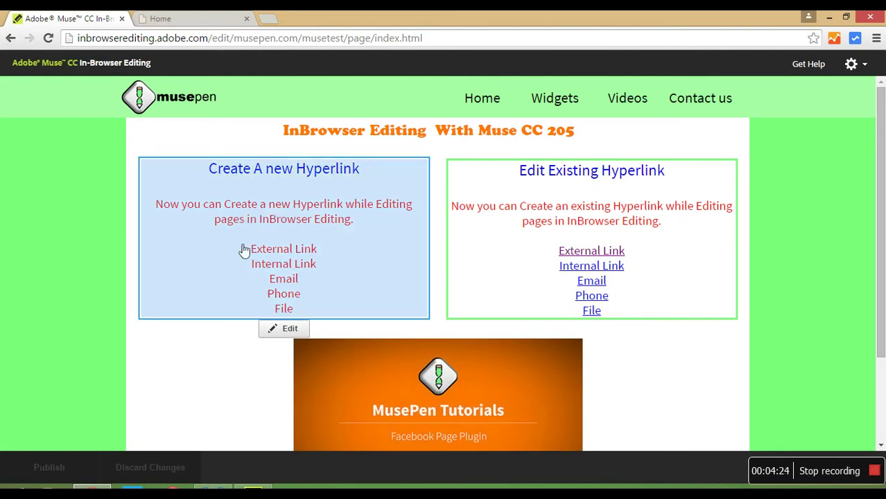
- Edit the Create A new Hyperlink text box, select 'External Link' and begin inserting a link
{"action": "left_click", "coordinate": [277, 330]}
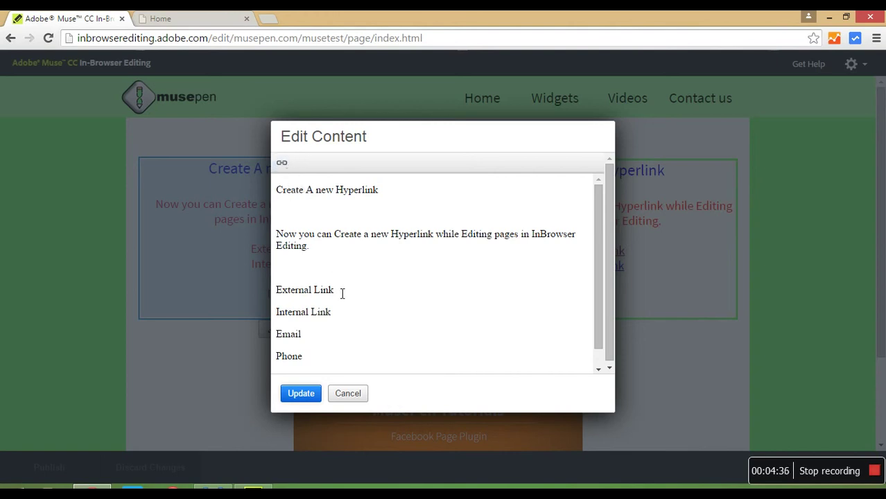
{"action": "left_click_drag", "start_coordinate": [345, 294], "coordinate": [256, 292]}
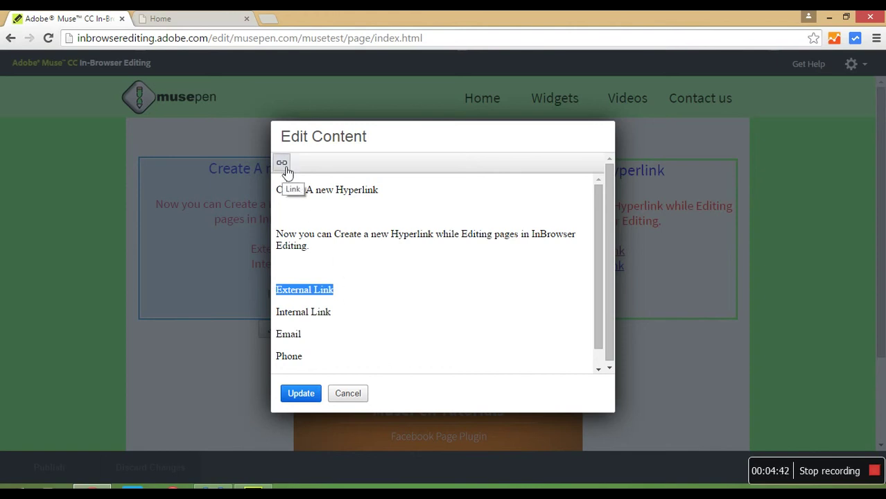
{"action": "left_click", "coordinate": [287, 172]}
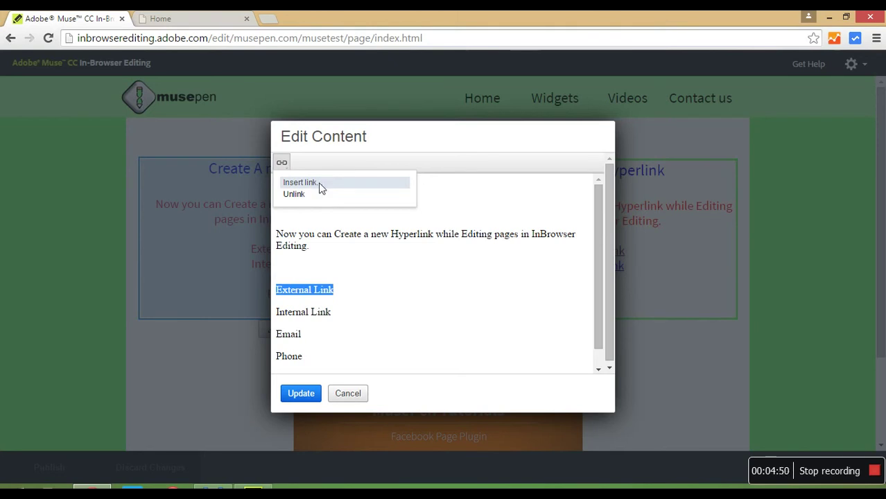
{"action": "left_click", "coordinate": [323, 185]}
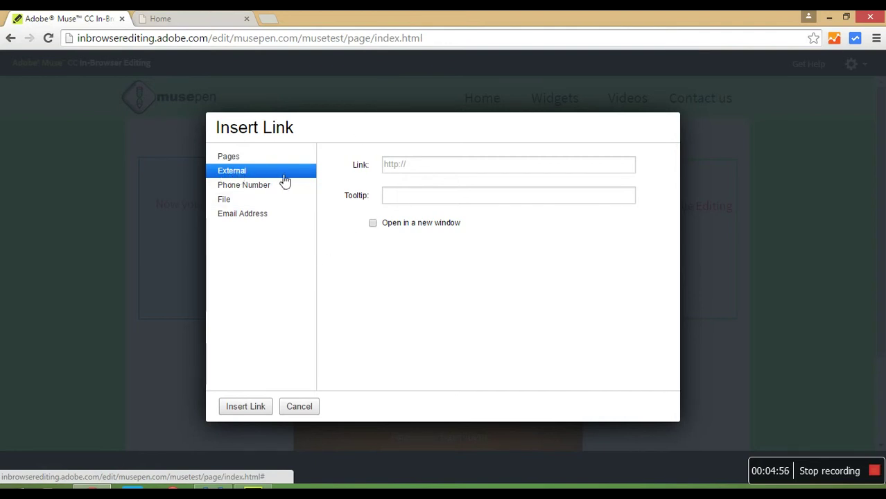
{"action": "left_click", "coordinate": [489, 171]}
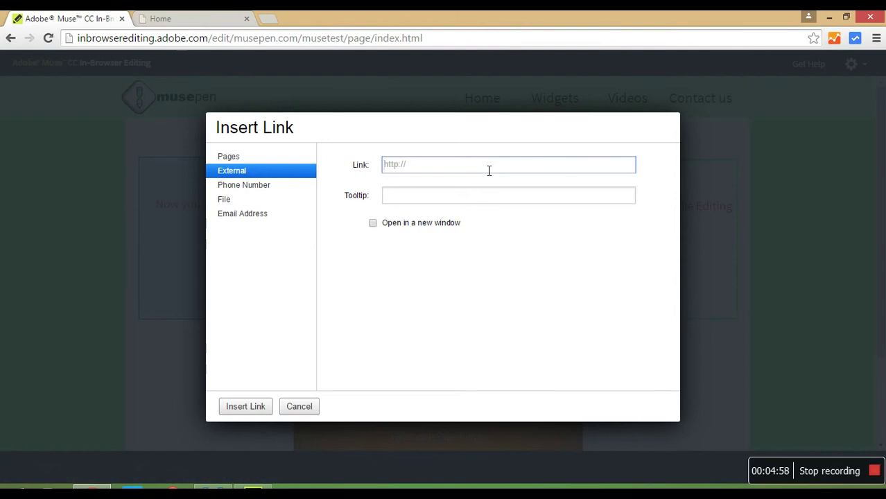
{"action": "type", "text": "http?"}
{"action": "key", "text": "BackSpace"}
{"action": "key", "text": "BackSpace"}
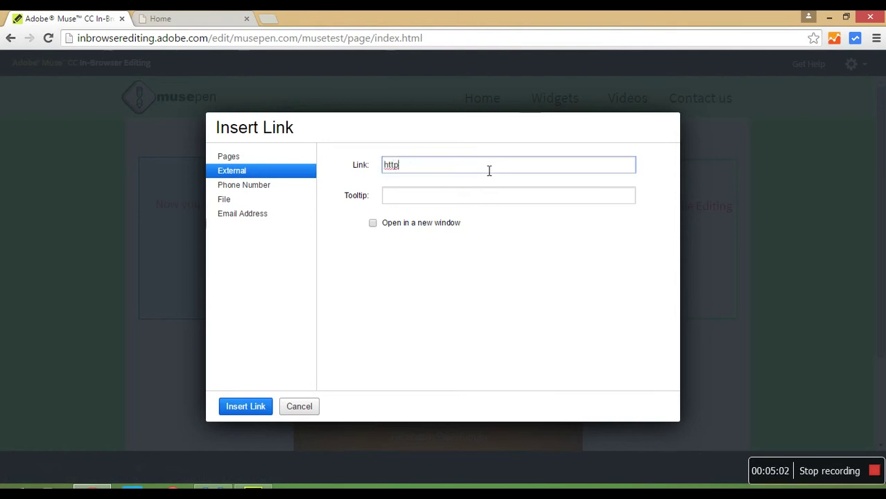
{"action": "type", "text": "://musepen.com"}
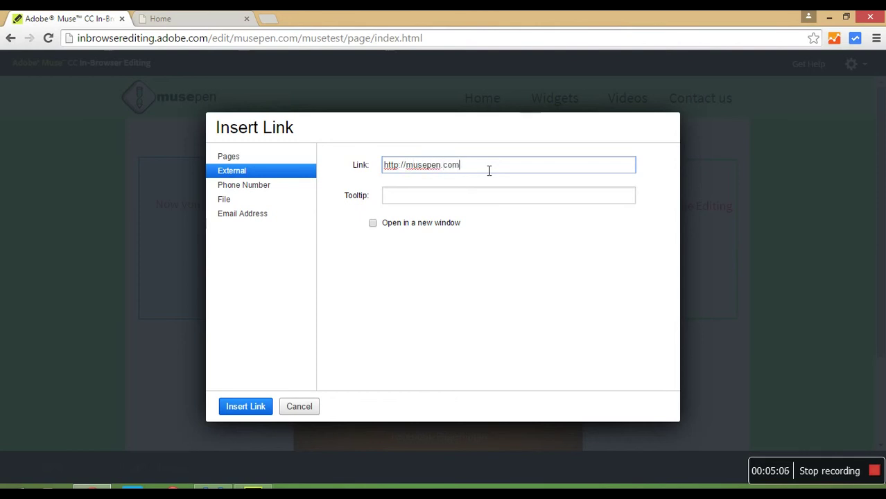
{"action": "left_click", "coordinate": [455, 201]}
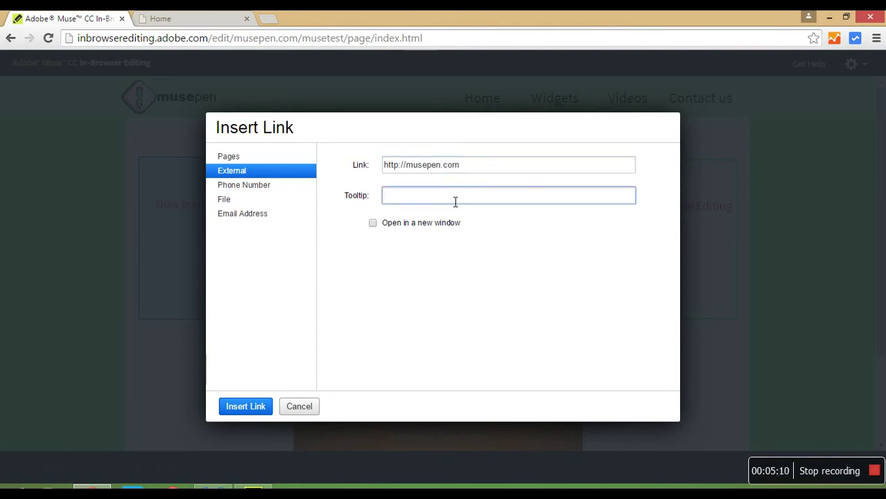
{"action": "type", "text": "Home page "}
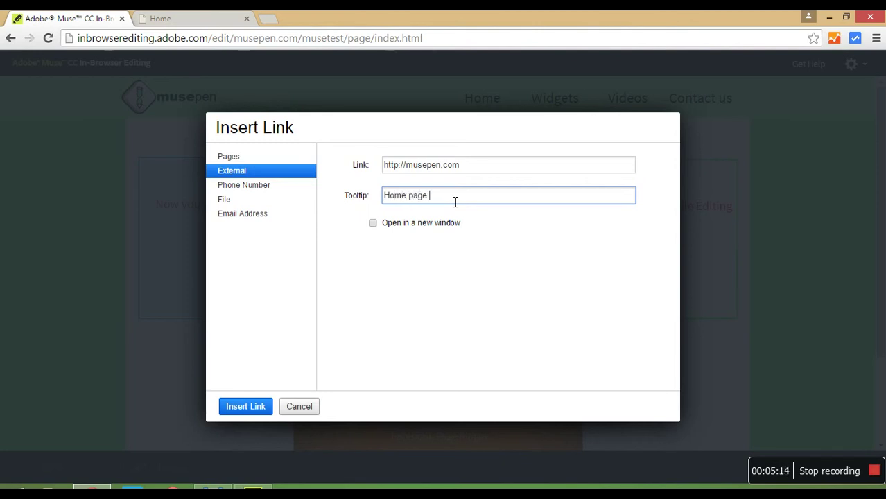
{"action": "type", "text": "of MusePen.com"}
{"action": "left_click", "coordinate": [373, 224]}
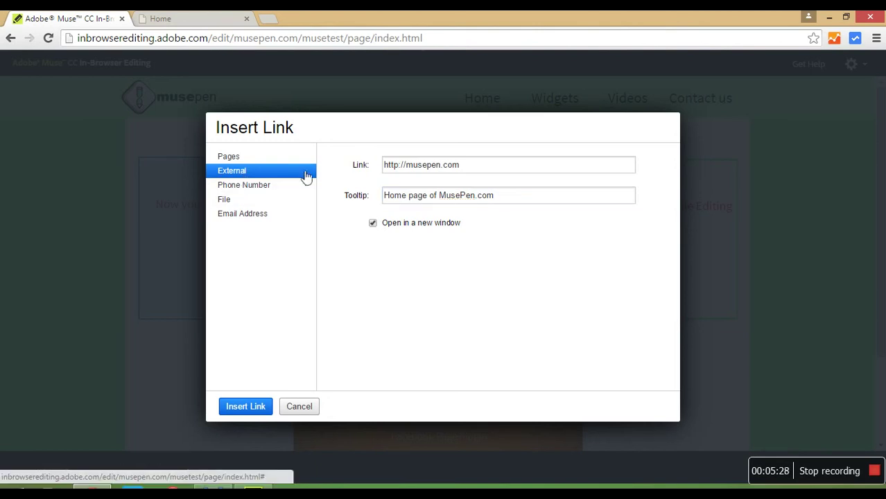
{"action": "left_click", "coordinate": [241, 409]}
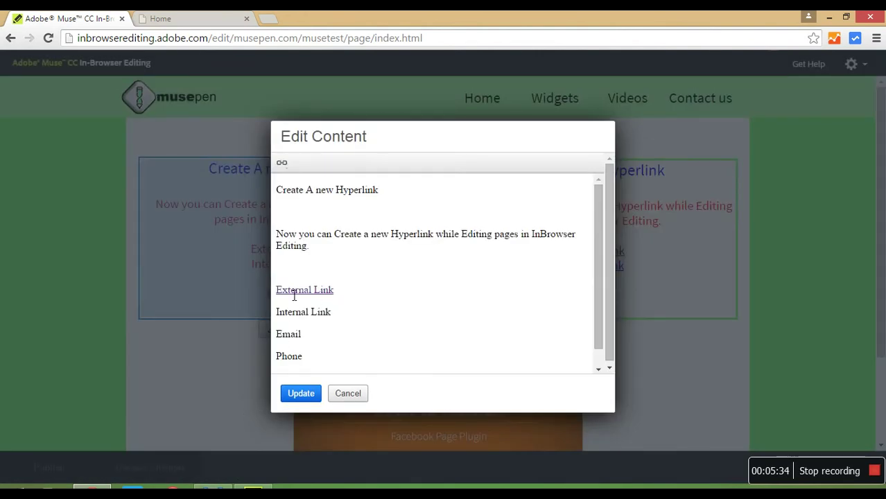
- Link 'Internal Link' to the Contact us page with tooltip 'contact us here', opening in a new window
{"action": "left_click_drag", "start_coordinate": [335, 316], "coordinate": [278, 321]}
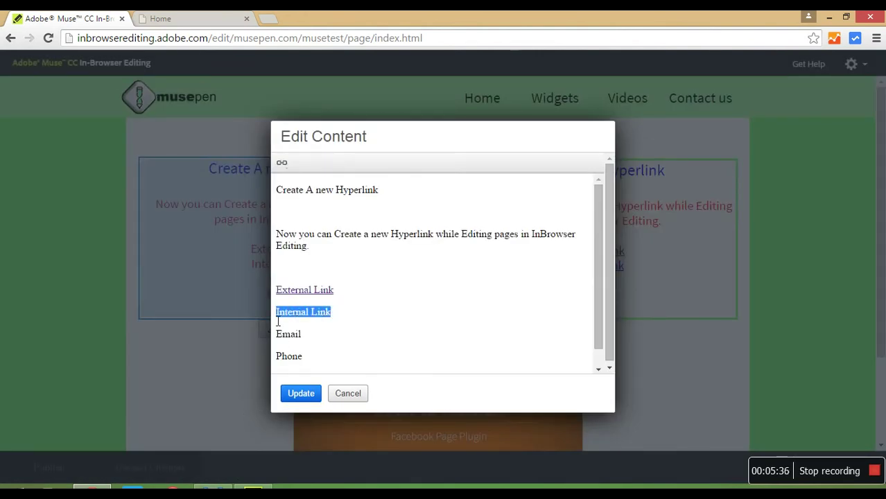
{"action": "left_click", "coordinate": [282, 169]}
{"action": "left_click", "coordinate": [294, 182]}
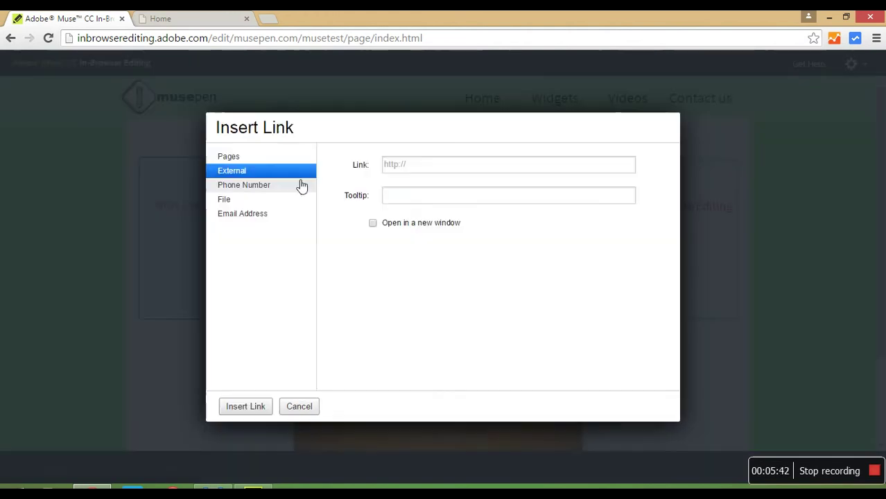
{"action": "left_click", "coordinate": [240, 161]}
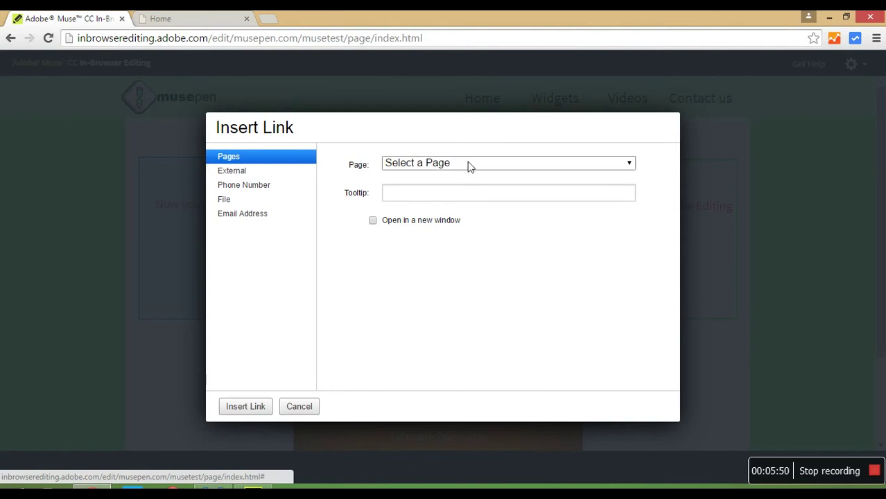
{"action": "left_click", "coordinate": [620, 169]}
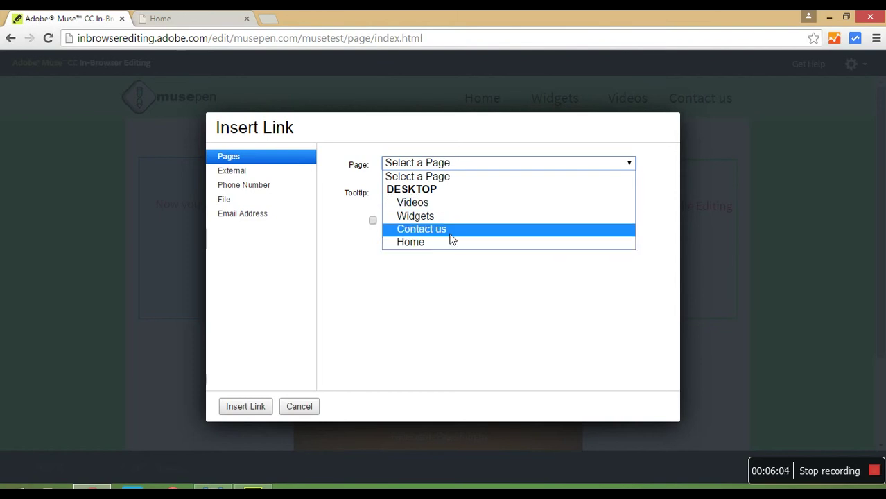
{"action": "left_click", "coordinate": [450, 234]}
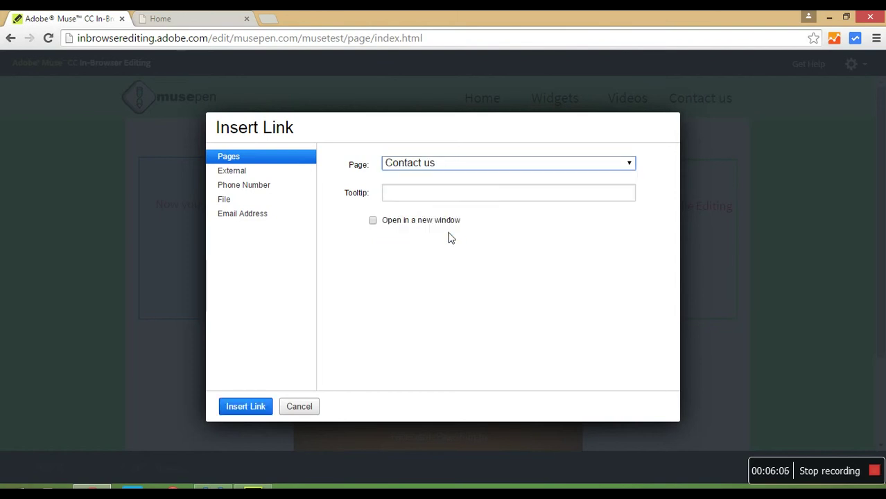
{"action": "left_click", "coordinate": [409, 195]}
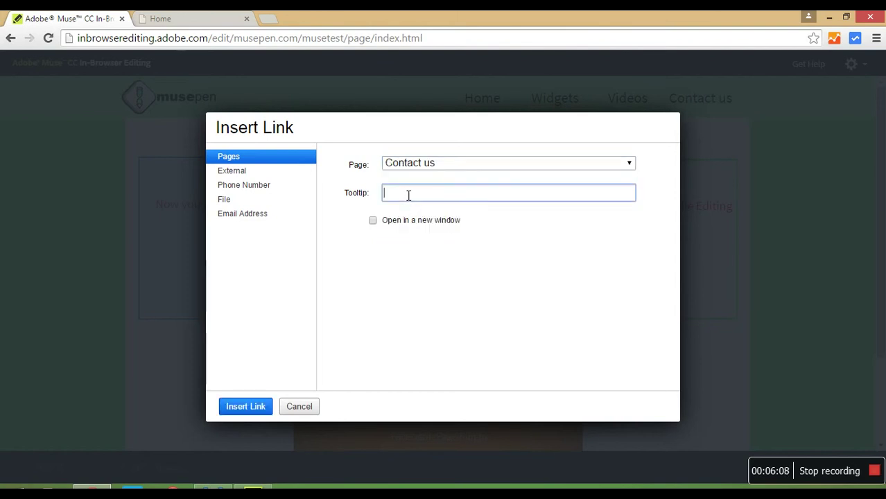
{"action": "type", "text": "contact us here"}
{"action": "left_click", "coordinate": [408, 195]}
{"action": "type", "text": "t"}
{"action": "left_click", "coordinate": [373, 221]}
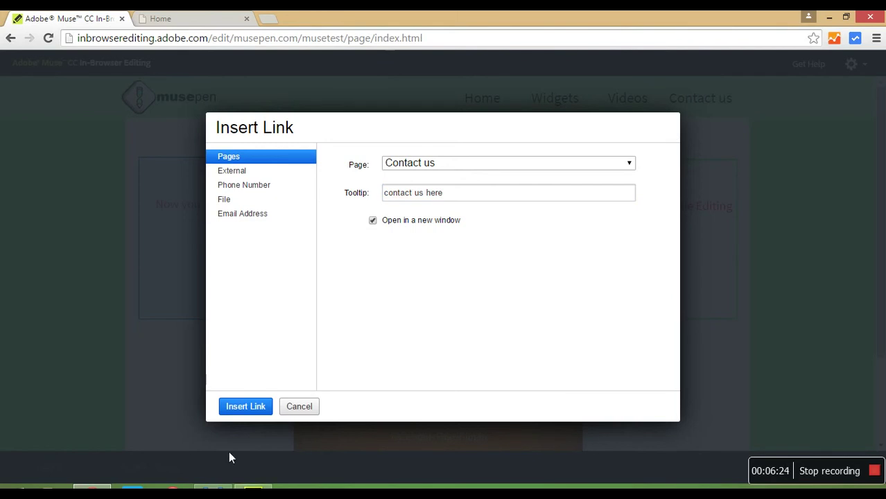
{"action": "left_click", "coordinate": [246, 412]}
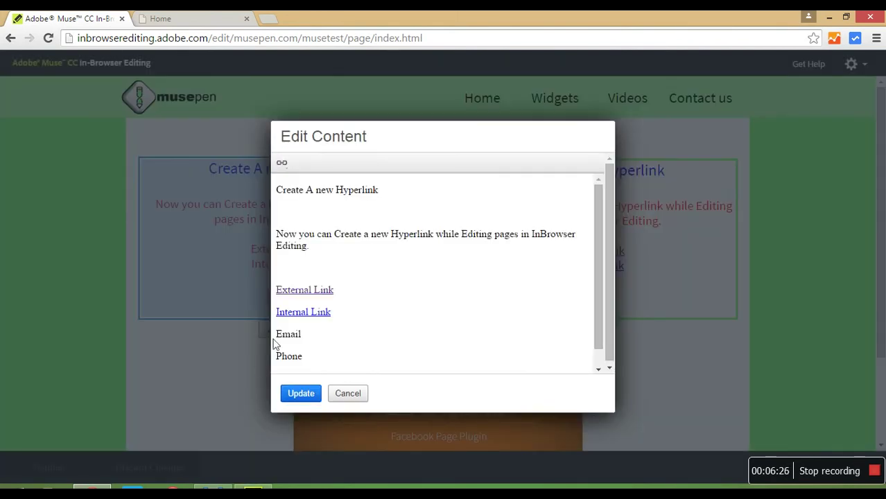
- Set up the word Email as a link to the contact e-mail address, tooltip 'send us an email', new window
{"action": "left_click_drag", "start_coordinate": [312, 341], "coordinate": [282, 341]}
{"action": "left_click", "coordinate": [290, 166]}
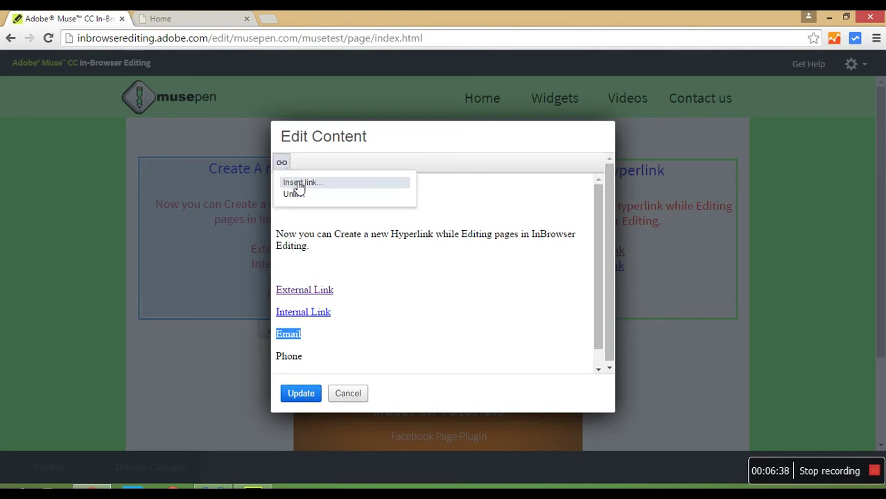
{"action": "left_click", "coordinate": [298, 182]}
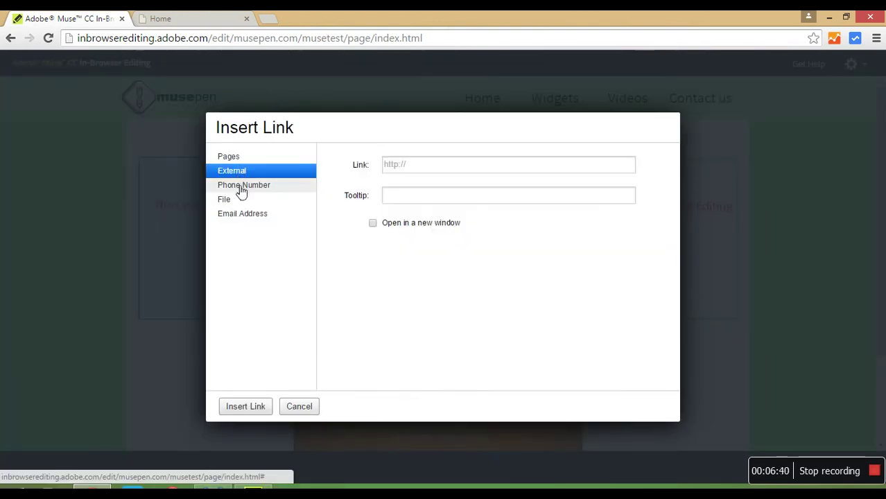
{"action": "left_click", "coordinate": [243, 215]}
{"action": "left_click", "coordinate": [421, 168]}
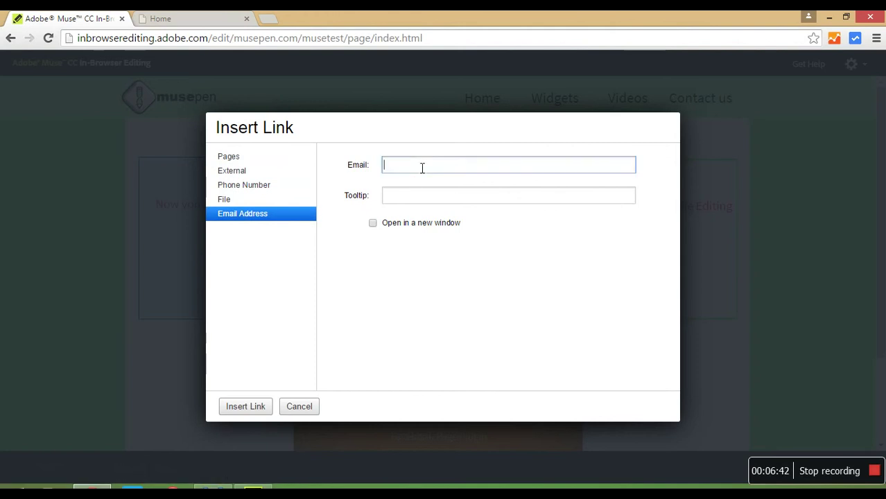
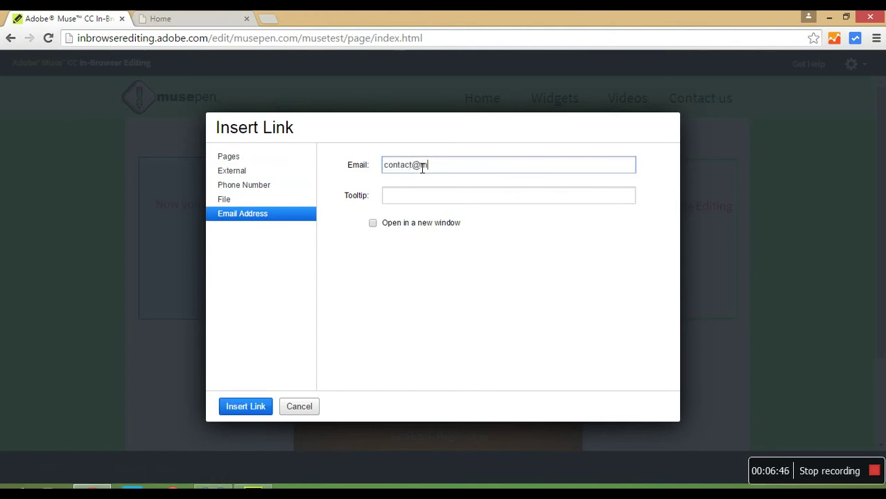
{"action": "left_click", "coordinate": [422, 198]}
{"action": "type", "text": "send us an email"}
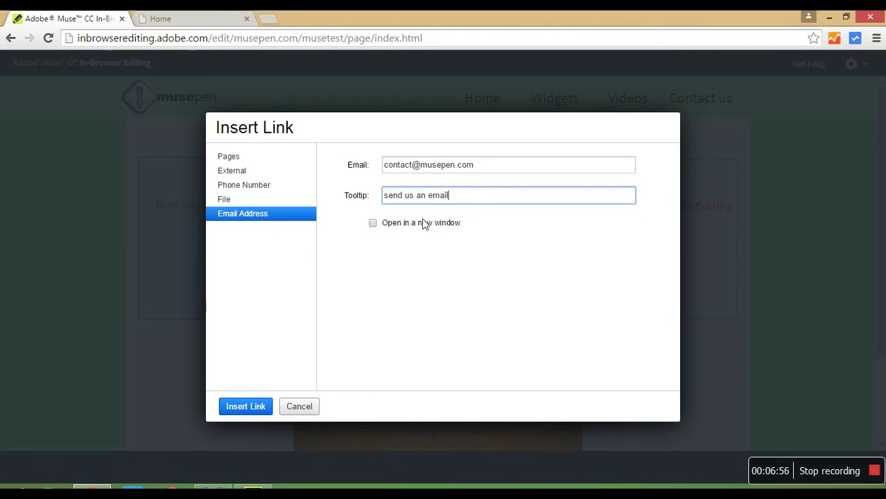
{"action": "left_click", "coordinate": [373, 224]}
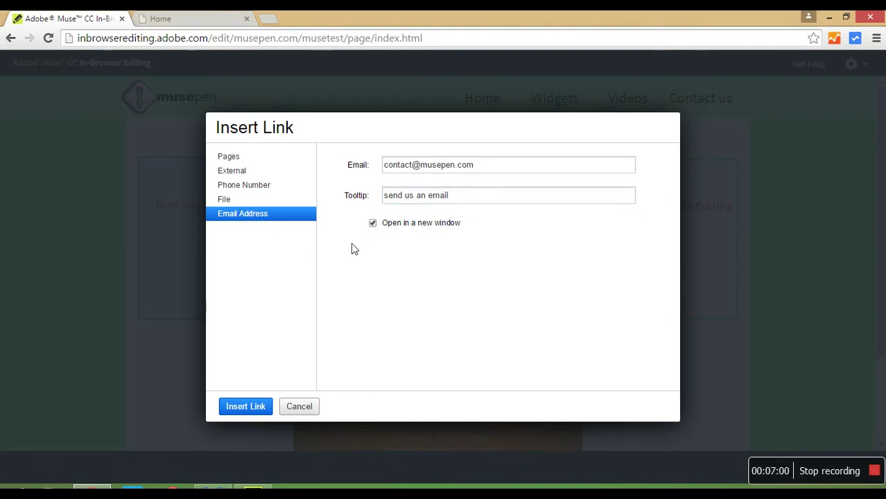
- Insert the e-mail link into the text, then select the word Phone
{"action": "left_click", "coordinate": [245, 407]}
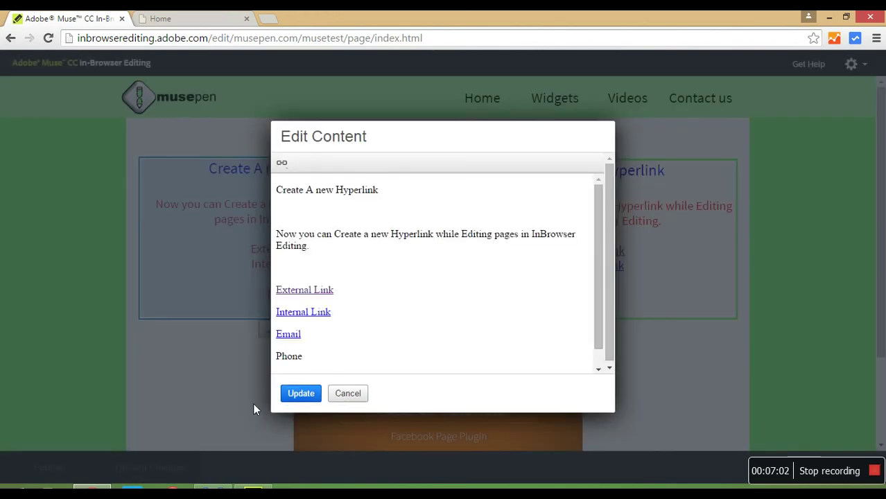
{"action": "left_click_drag", "start_coordinate": [306, 364], "coordinate": [387, 358]}
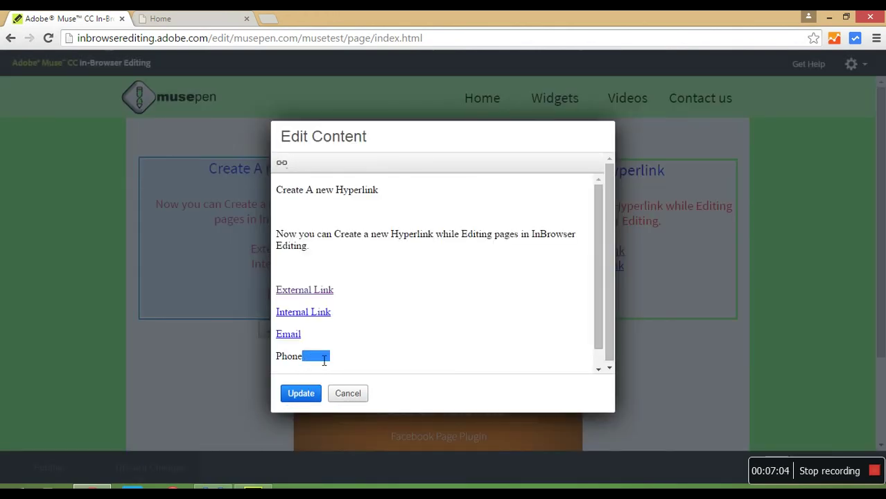
{"action": "left_click", "coordinate": [307, 362]}
{"action": "left_click", "coordinate": [277, 360]}
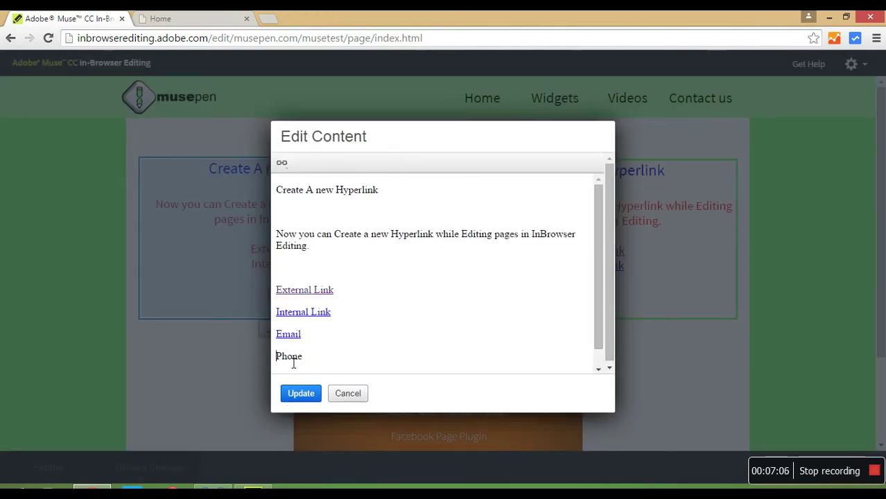
{"action": "left_click_drag", "start_coordinate": [309, 360], "coordinate": [278, 362]}
- Set Phone as a phone-number link with the temporary number, tooltip 'my temp phone number', new window
{"action": "left_click", "coordinate": [285, 166]}
{"action": "left_click", "coordinate": [296, 182]}
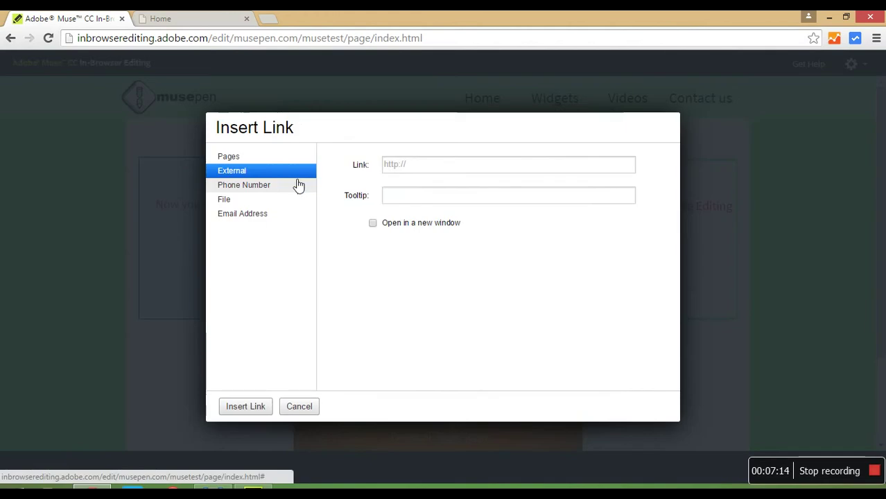
{"action": "left_click", "coordinate": [253, 192]}
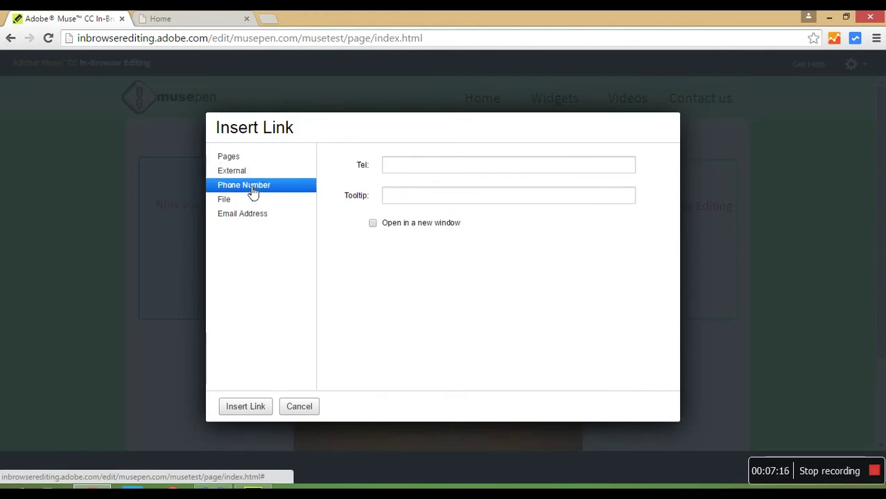
{"action": "left_click", "coordinate": [444, 166]}
{"action": "type", "text": "55"}
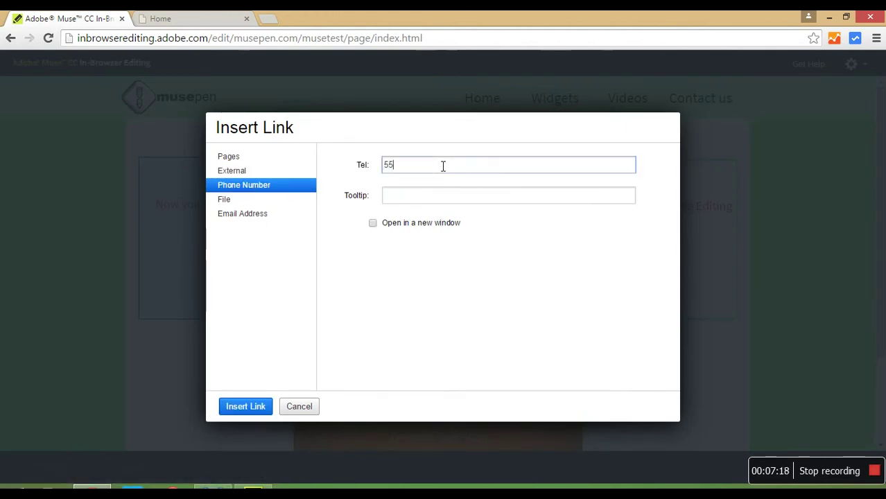
{"action": "type", "text": "5-555-5"}
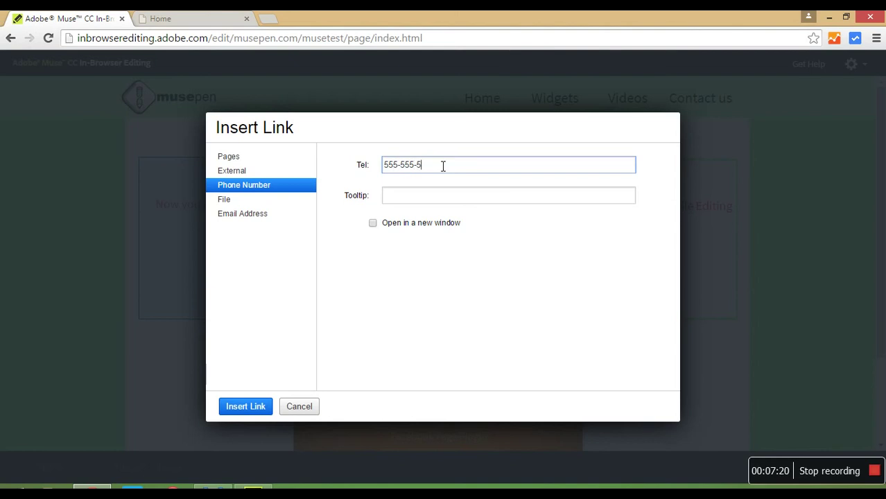
{"action": "type", "text": "5555"}
{"action": "left_click", "coordinate": [443, 201]}
{"action": "type", "text": "my temp p"}
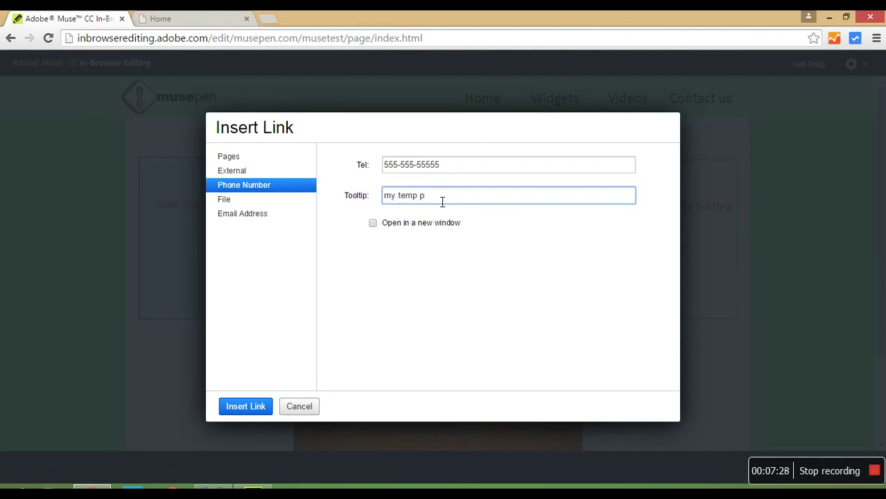
{"action": "key", "text": "BackSpace"}
{"action": "key", "text": "BackSpace"}
{"action": "type", "text": "hone number"}
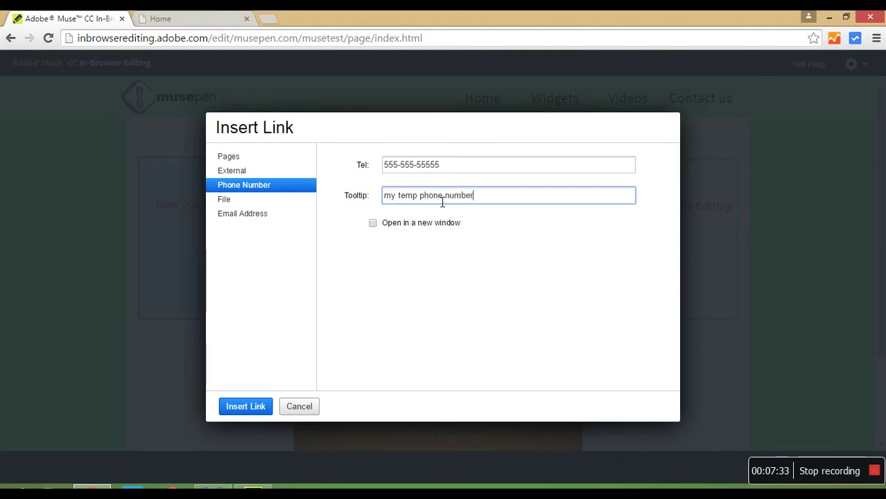
{"action": "left_click", "coordinate": [373, 223]}
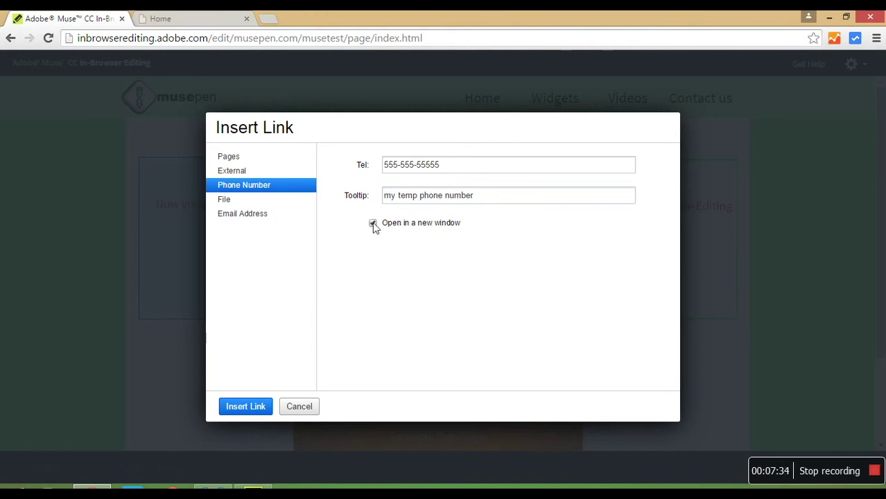
- Insert the phone link, then select the word File and begin a new link
{"action": "left_click", "coordinate": [244, 409]}
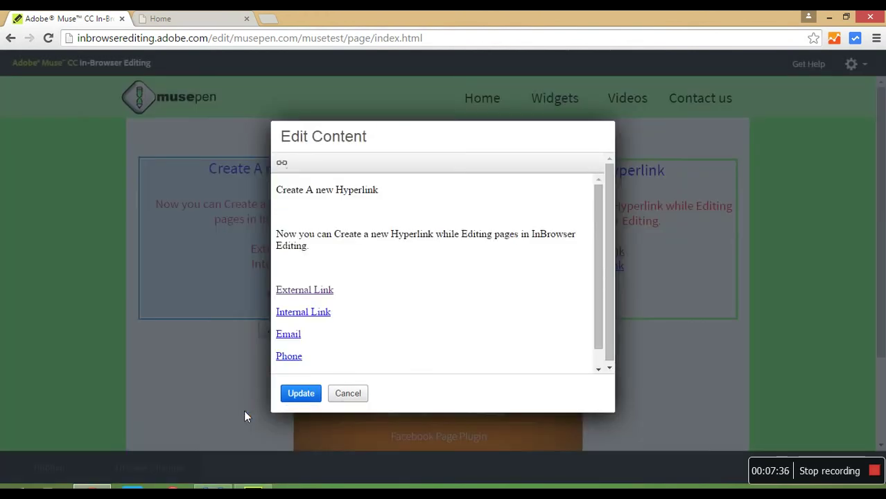
{"action": "left_click_drag", "start_coordinate": [598, 311], "coordinate": [596, 348]}
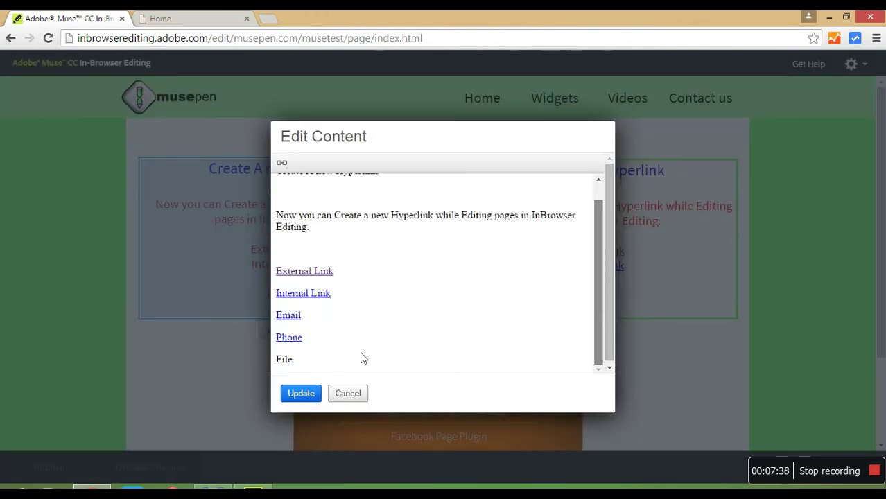
{"action": "left_click_drag", "start_coordinate": [305, 366], "coordinate": [271, 370]}
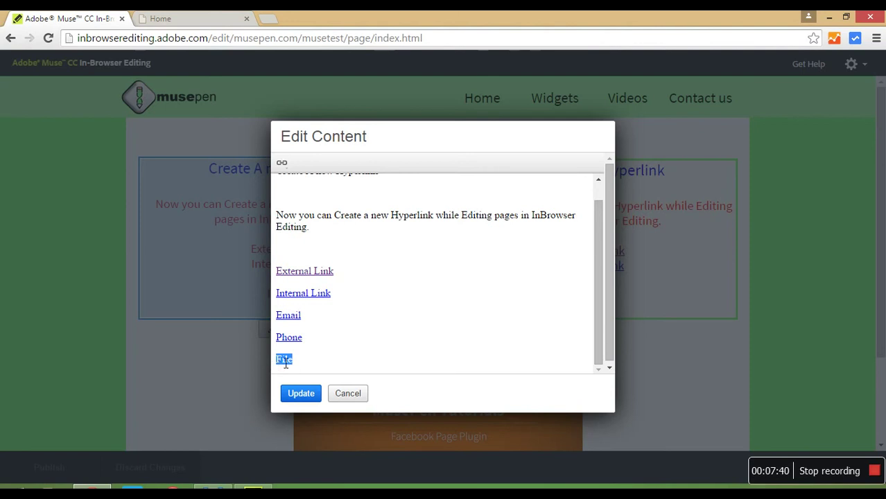
{"action": "left_click", "coordinate": [285, 168]}
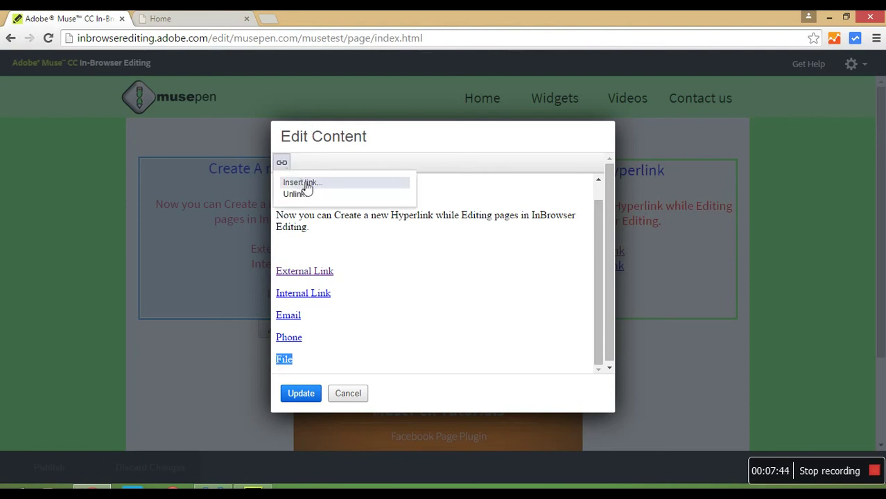
{"action": "left_click", "coordinate": [305, 183]}
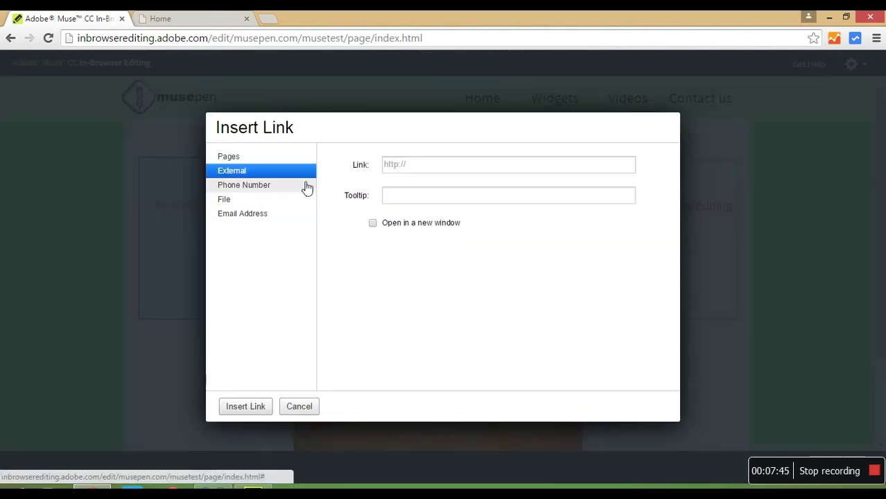
- Link File to musepen_twitter_seo.mulib with tooltip 'twitter widget', opening in a new window
{"action": "left_click", "coordinate": [255, 205]}
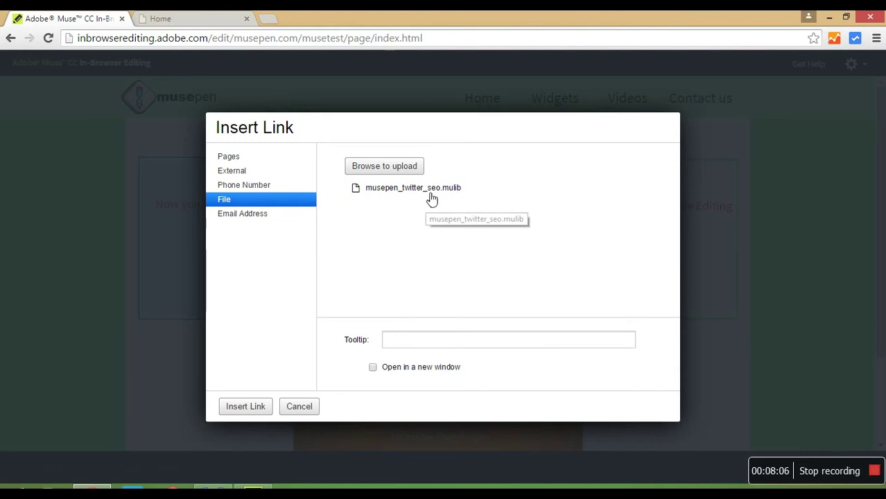
{"action": "left_click", "coordinate": [430, 192]}
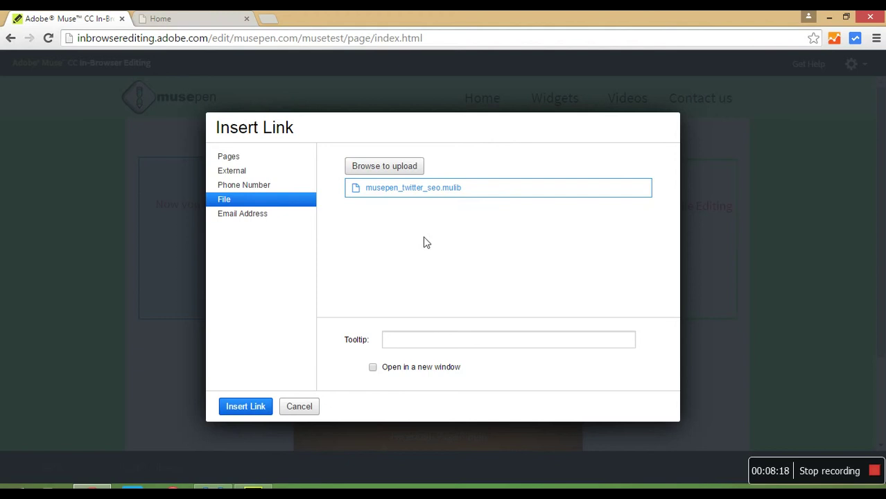
{"action": "left_click", "coordinate": [396, 342]}
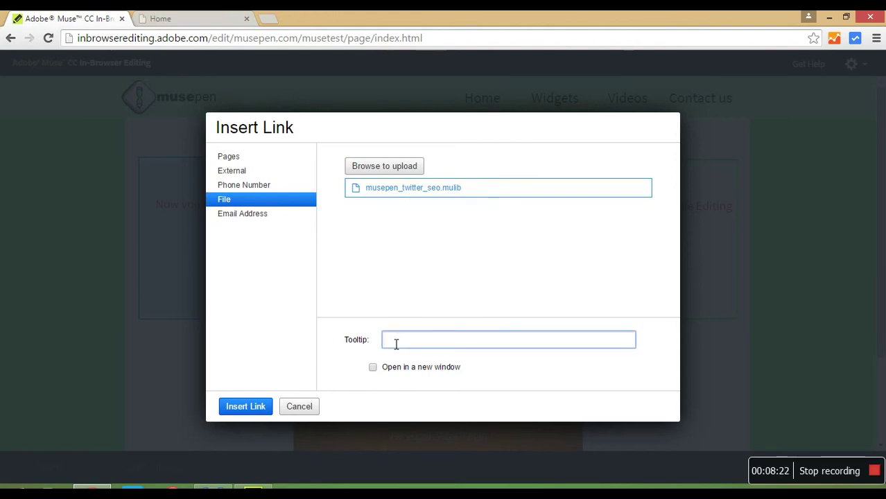
{"action": "type", "text": "twitter widget"}
{"action": "left_click", "coordinate": [373, 367]}
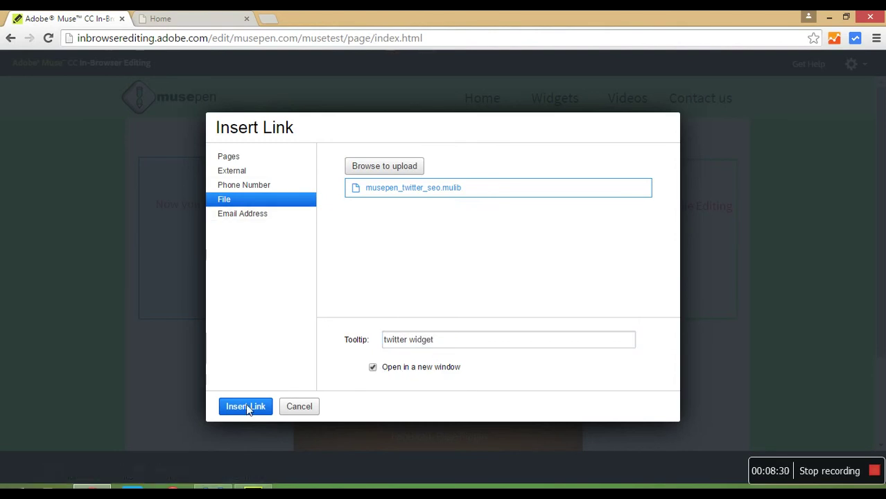
{"action": "left_click", "coordinate": [247, 407]}
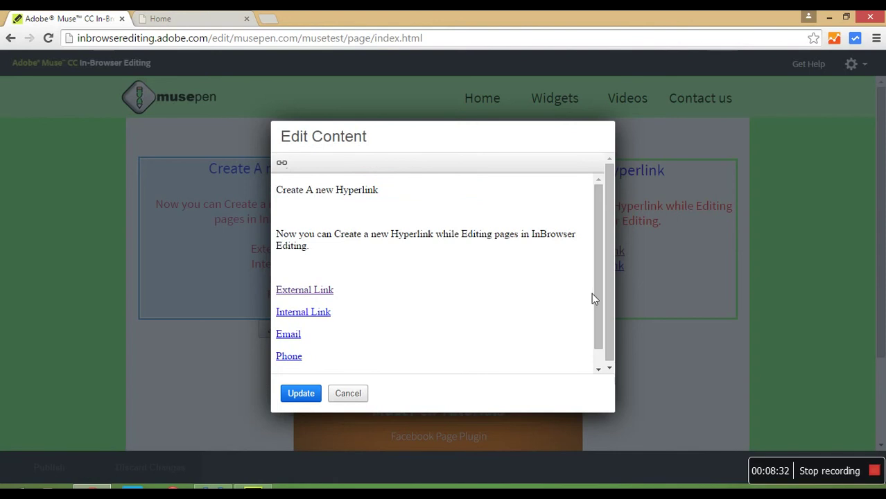
{"action": "left_click_drag", "start_coordinate": [597, 290], "coordinate": [602, 250]}
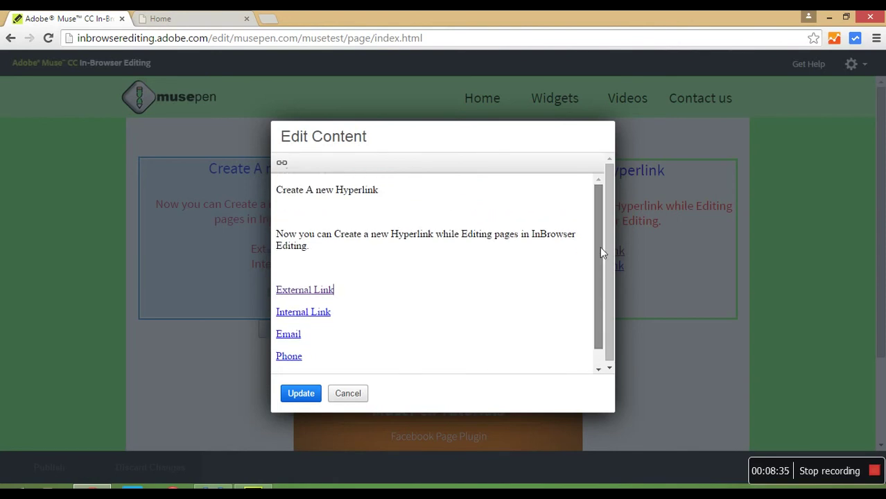
- Update the page with the five new links, then select External Link in the Edit Existing Hyperlink box
{"action": "left_click", "coordinate": [310, 397]}
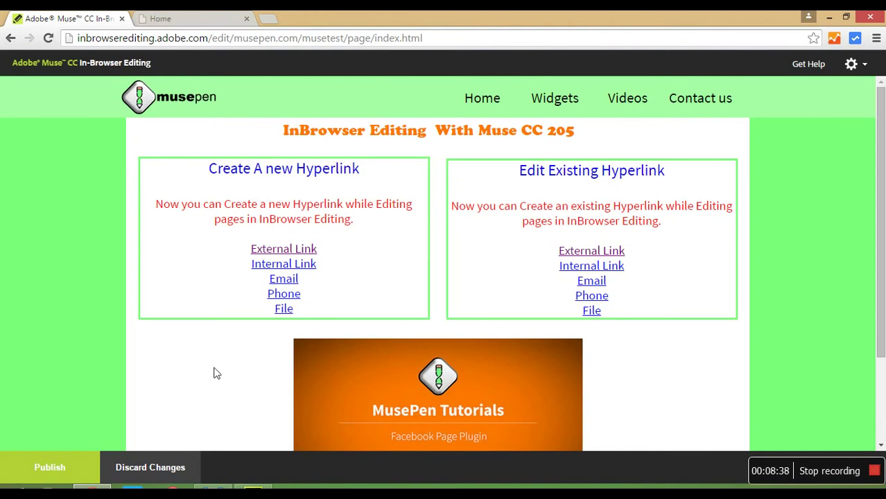
{"action": "left_click", "coordinate": [263, 251]}
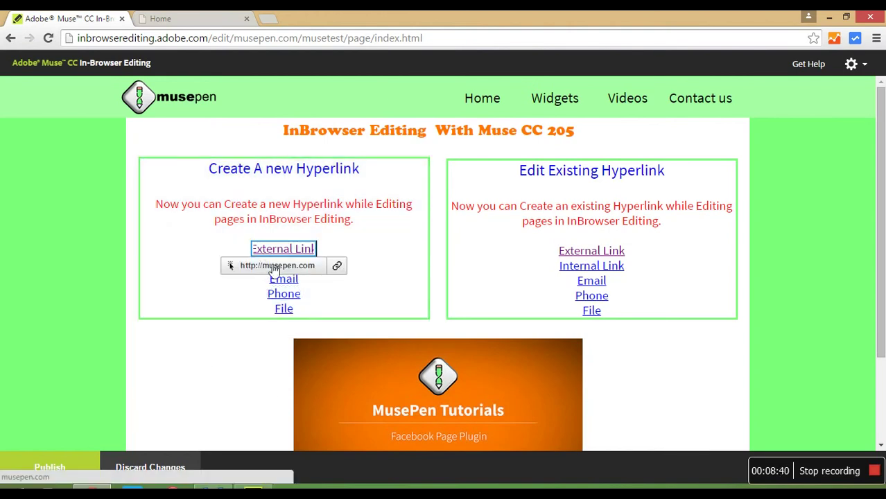
{"action": "left_click", "coordinate": [171, 374]}
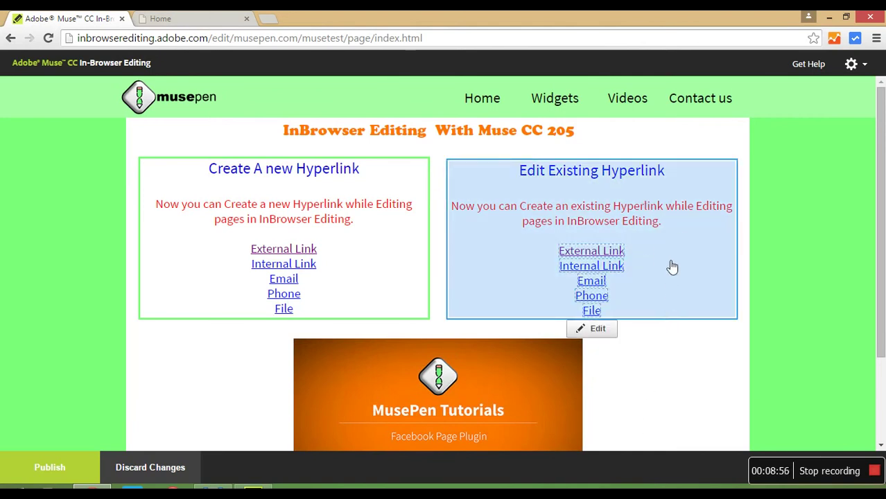
{"action": "left_click", "coordinate": [617, 253]}
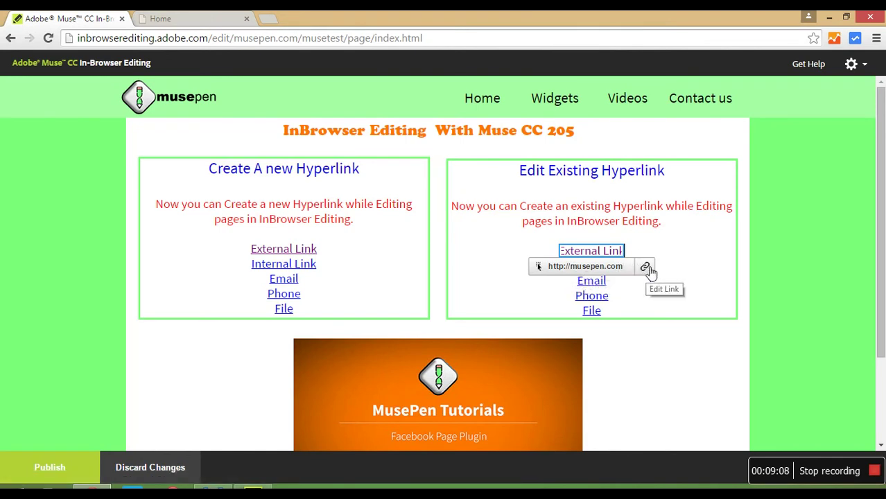
{"action": "left_click", "coordinate": [645, 267]}
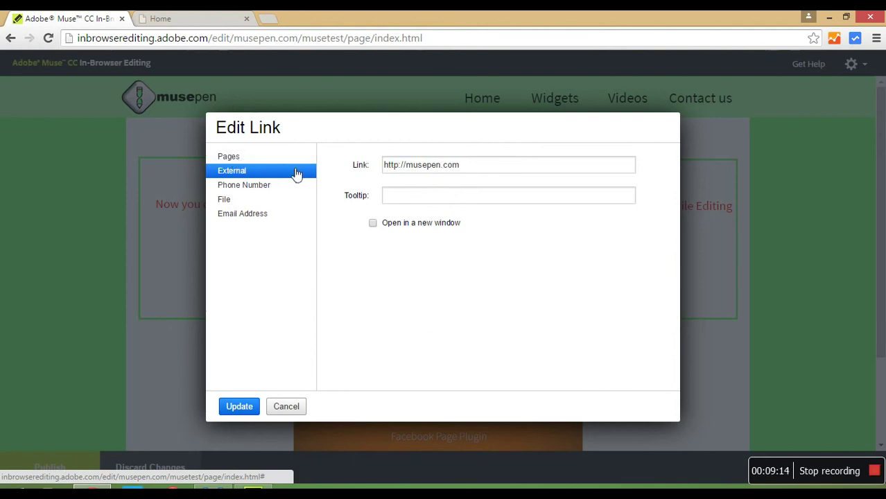
{"action": "left_click", "coordinate": [501, 171]}
{"action": "key", "text": "BackSpace"}
{"action": "key", "text": "BackSpace"}
{"action": "key", "text": "BackSpace"}
{"action": "key", "text": "BackSpace"}
{"action": "key", "text": "BackSpace"}
{"action": "key", "text": "BackSpace"}
{"action": "key", "text": "BackSpace"}
{"action": "key", "text": "BackSpace"}
{"action": "key", "text": "BackSpace"}
{"action": "key", "text": "BackSpace"}
{"action": "type", "text": "googl"}
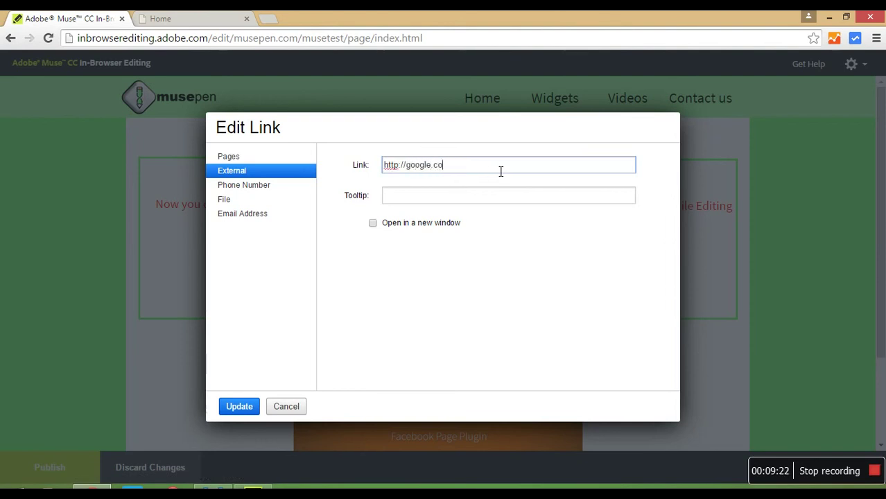
{"action": "left_click", "coordinate": [236, 406]}
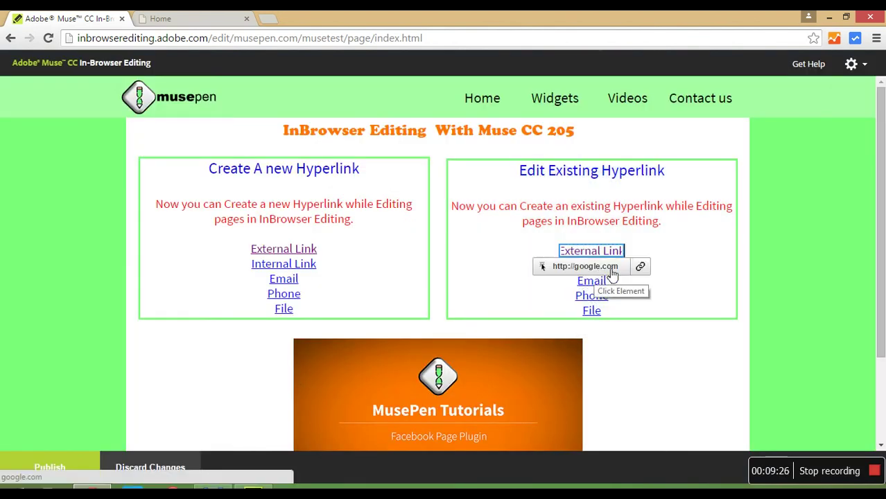
{"action": "left_click", "coordinate": [683, 258]}
- Retarget the existing Internal Link from Contact us to the Videos page
{"action": "left_click", "coordinate": [619, 270]}
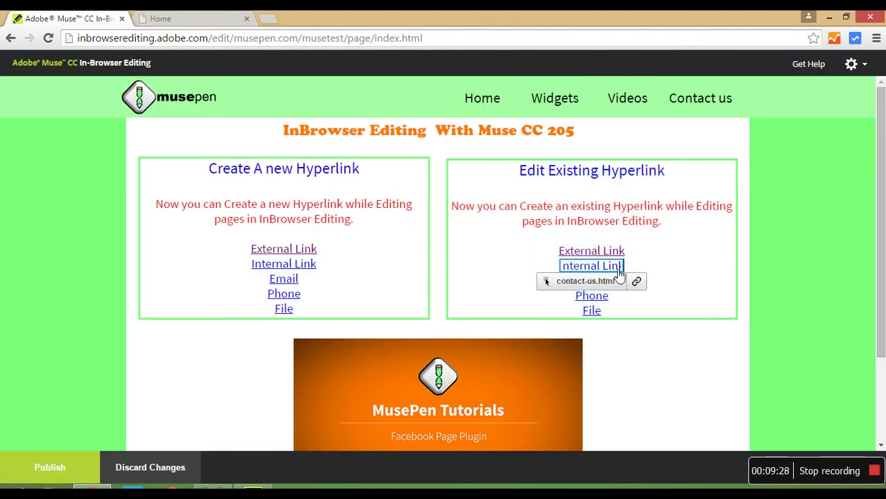
{"action": "left_click", "coordinate": [636, 281]}
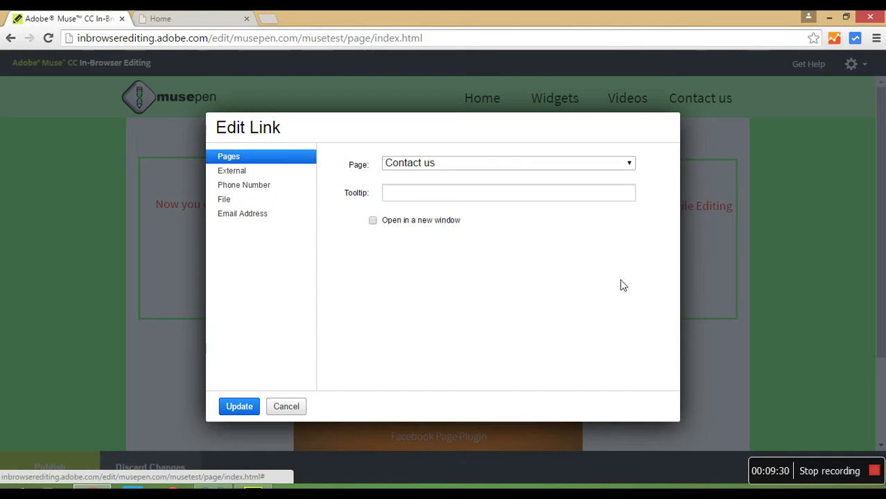
{"action": "left_click", "coordinate": [465, 166]}
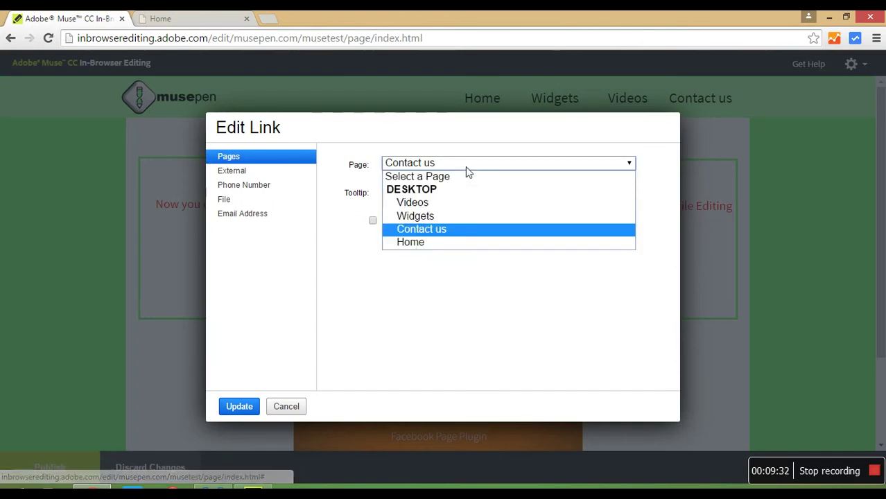
{"action": "left_click", "coordinate": [459, 209]}
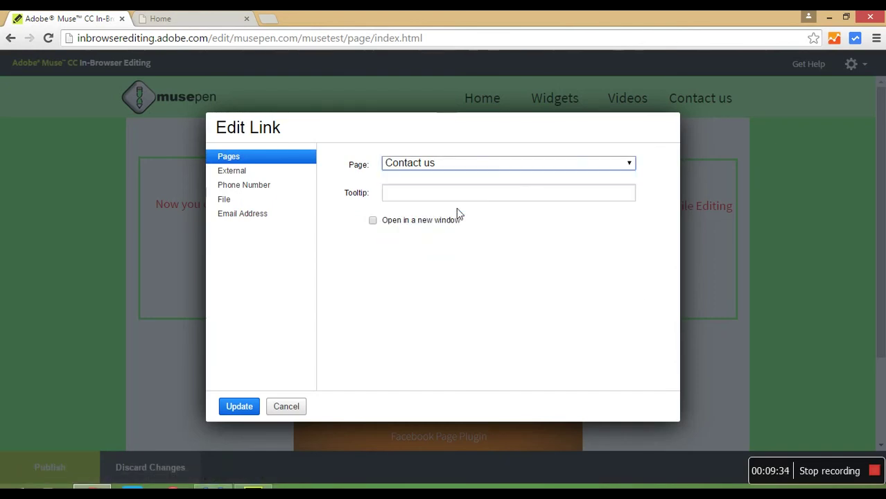
{"action": "left_click", "coordinate": [238, 408]}
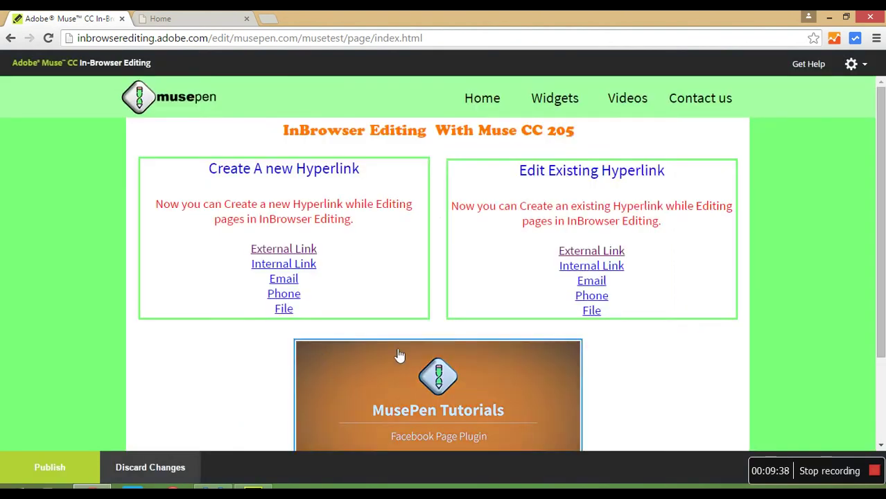
{"action": "mouse_move", "coordinate": [601, 292]}
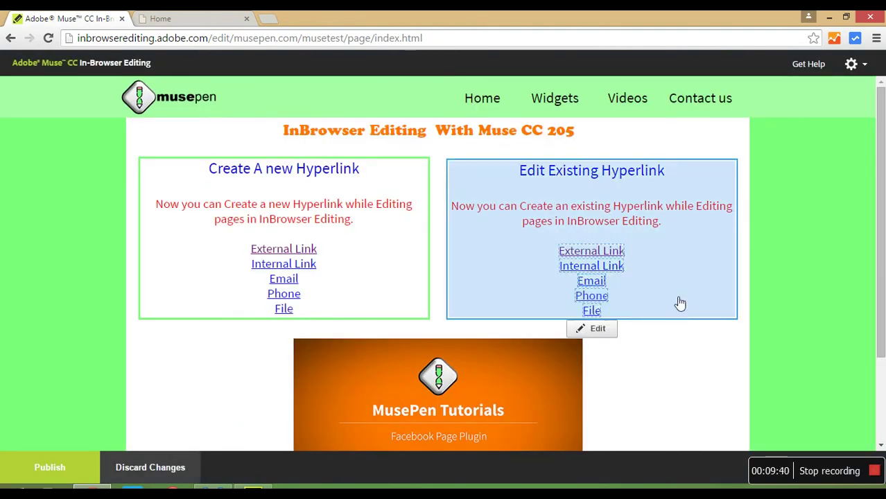
- Clear and re-enter the contact e-mail address on the existing Email link, then save it
{"action": "mouse_move", "coordinate": [644, 296]}
{"action": "left_click", "coordinate": [622, 286]}
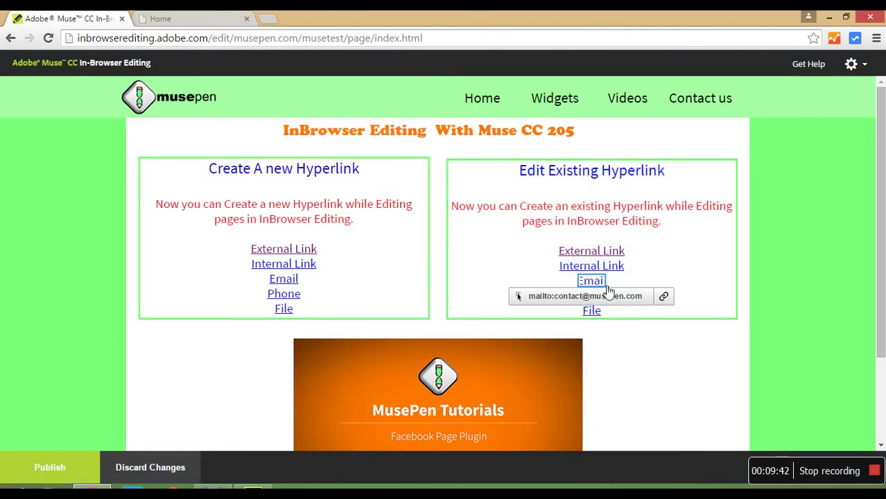
{"action": "left_click", "coordinate": [665, 297]}
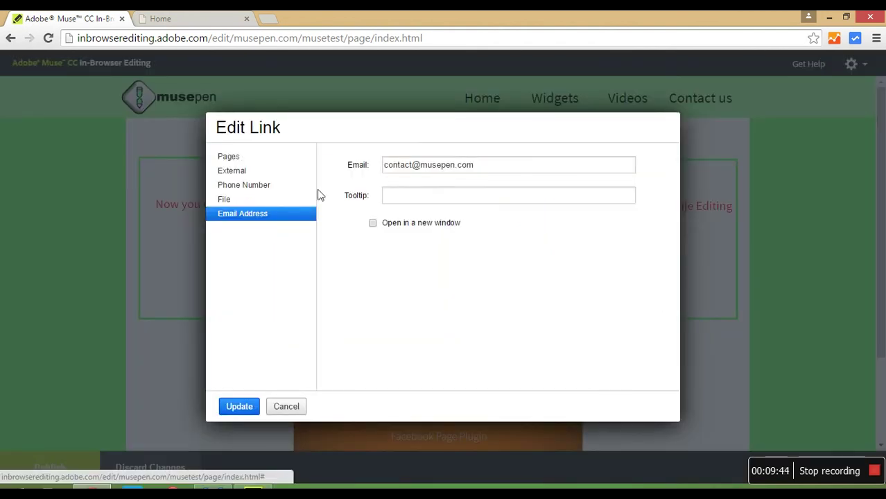
{"action": "left_click_drag", "start_coordinate": [497, 167], "coordinate": [376, 155]}
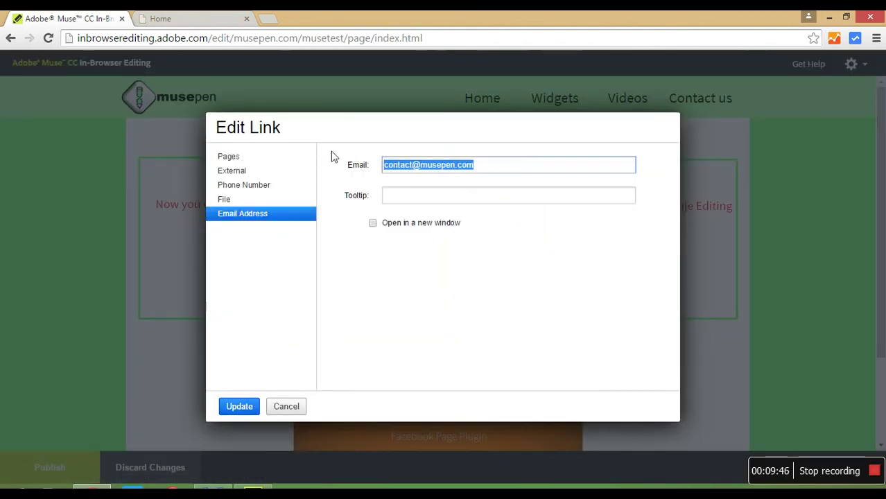
{"action": "key", "text": "BackSpace"}
{"action": "left_click", "coordinate": [255, 173]}
{"action": "left_click", "coordinate": [433, 174]}
{"action": "left_click", "coordinate": [263, 214]}
{"action": "left_click", "coordinate": [437, 174]}
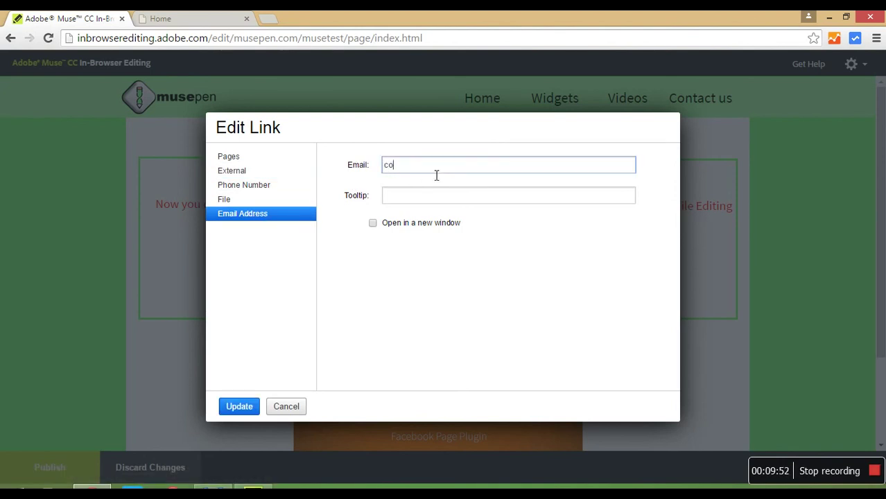
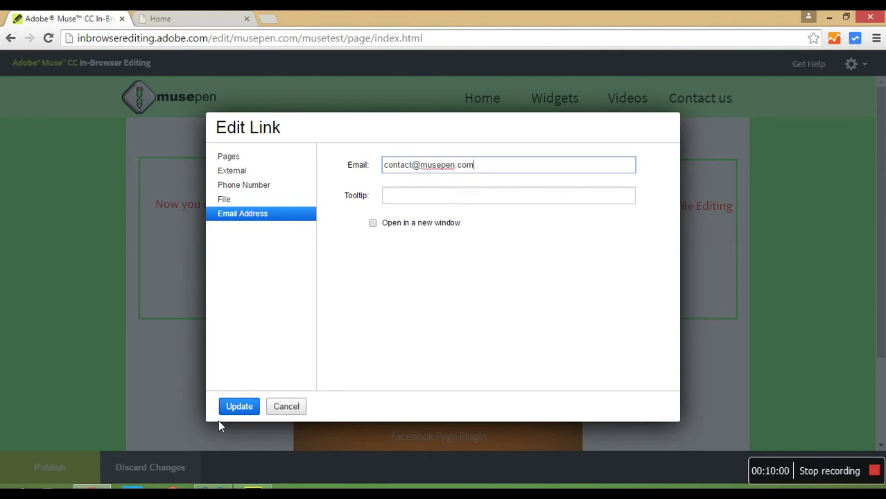
{"action": "left_click", "coordinate": [231, 412]}
- Change the last digits of the Phone link's telephone number to 55 and save it
{"action": "left_click", "coordinate": [592, 296]}
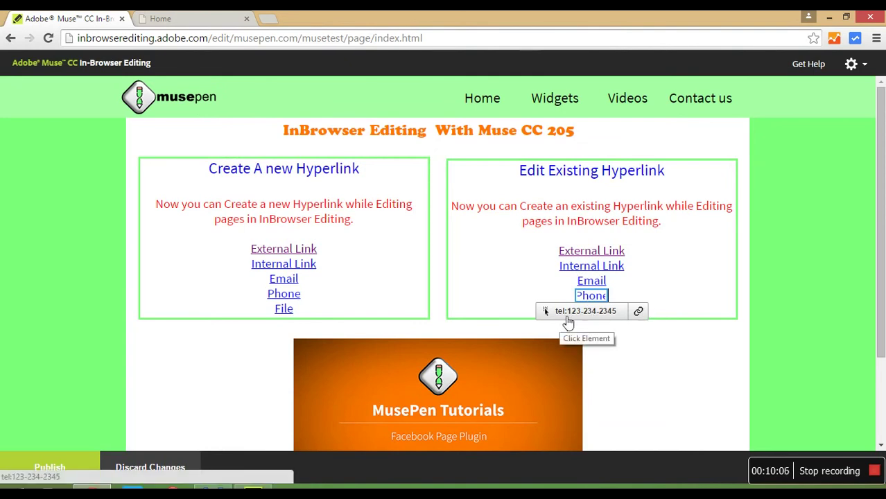
{"action": "left_click", "coordinate": [639, 315]}
{"action": "left_click", "coordinate": [447, 170]}
{"action": "key", "text": "BackSpace"}
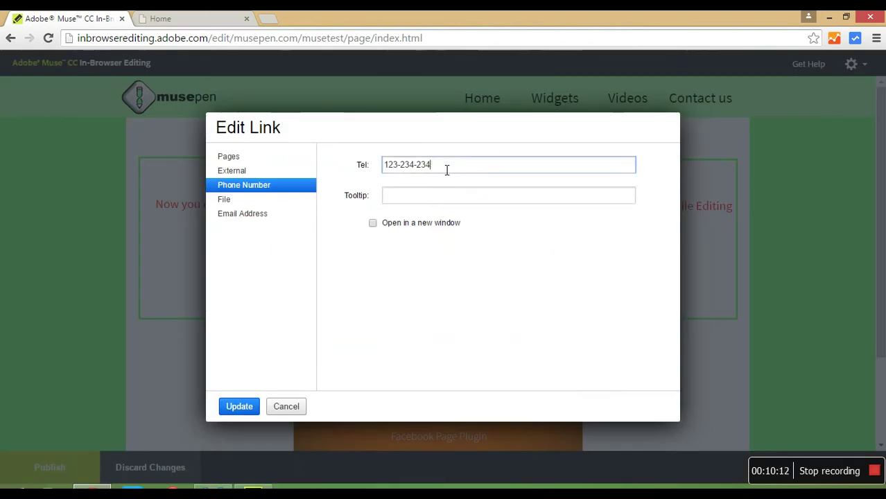
{"action": "key", "text": "BackSpace"}
{"action": "type", "text": "5555"}
{"action": "left_click", "coordinate": [239, 406]}
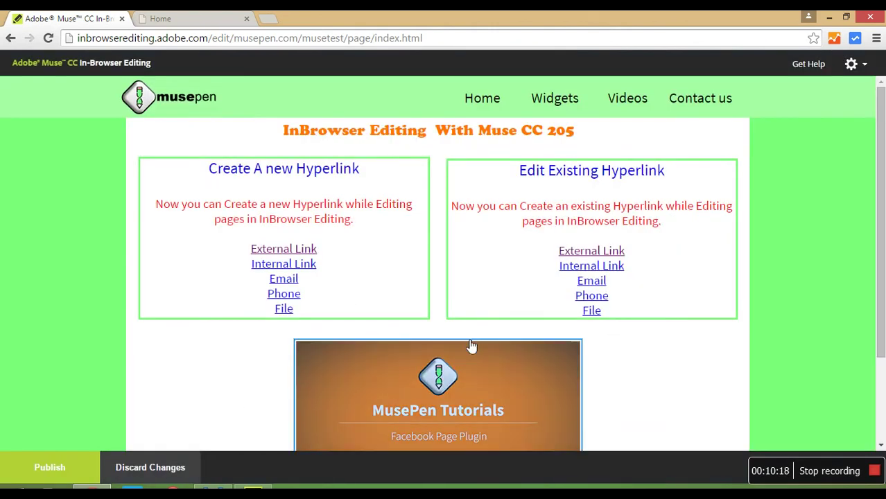
- Retarget the File link from musepen_twitter_seo.mulib to the uploaded MusePen_facebook_page.mulib
{"action": "left_click", "coordinate": [594, 311]}
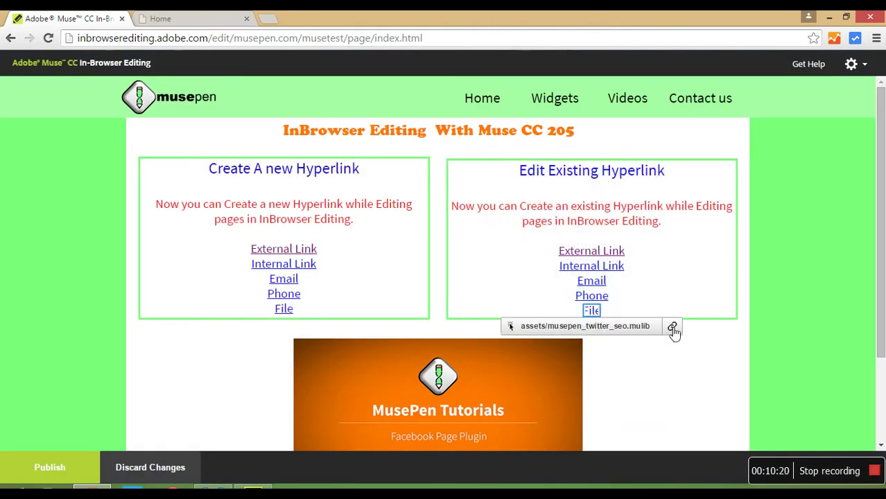
{"action": "left_click", "coordinate": [672, 326]}
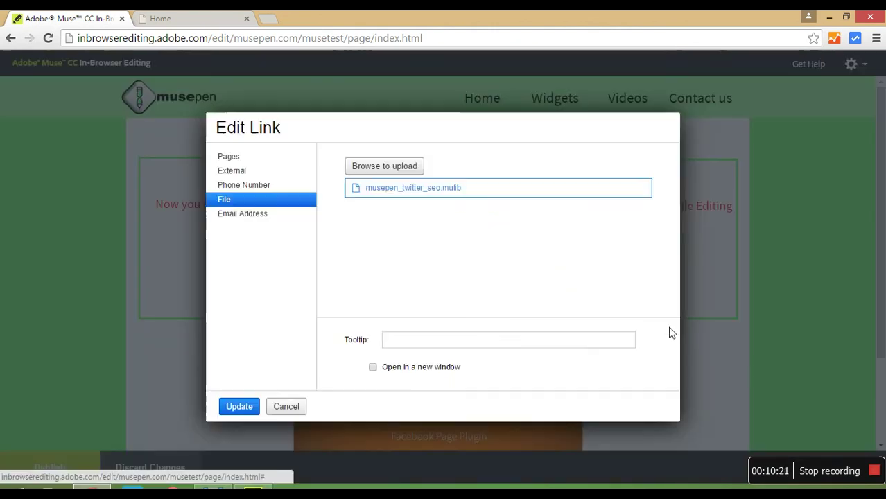
{"action": "left_click", "coordinate": [384, 168]}
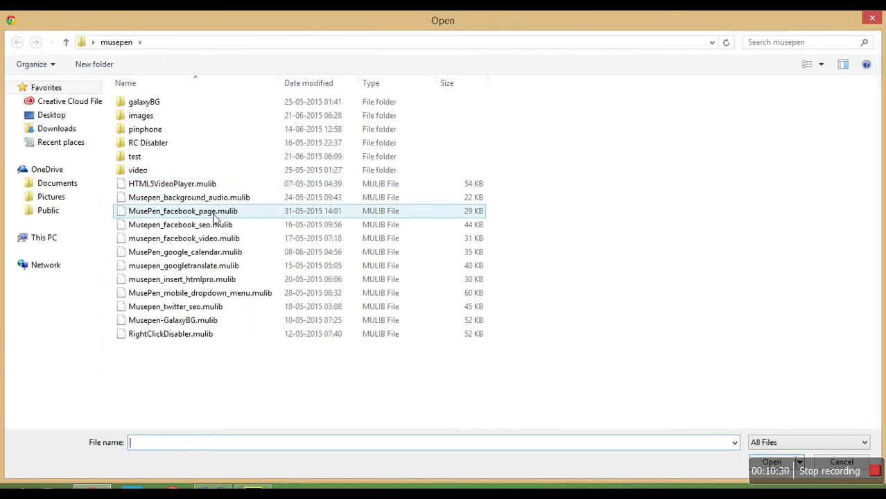
{"action": "double_click", "coordinate": [213, 216]}
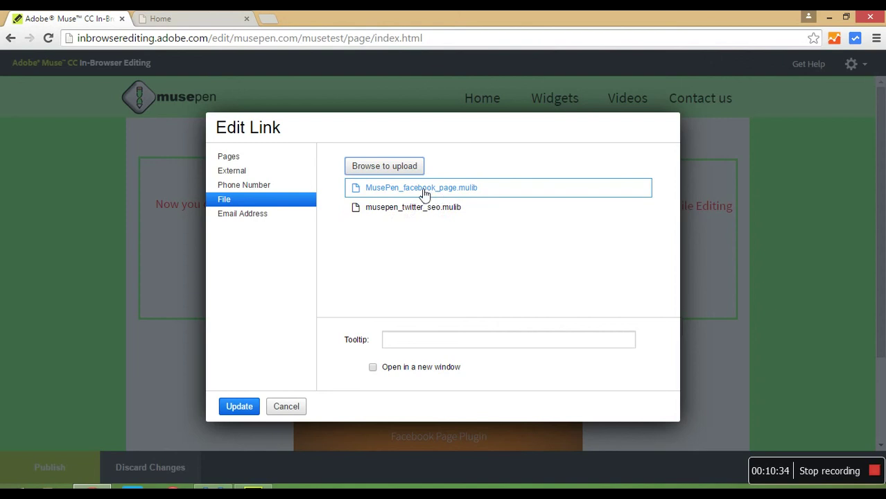
{"action": "left_click", "coordinate": [242, 408]}
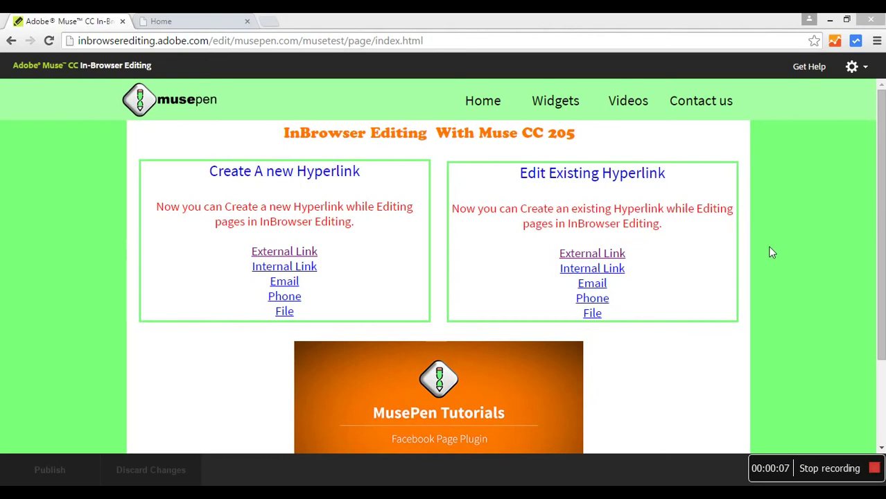
- Unlink the word Email in the Edit Existing Hyperlink box and apply the content update
{"action": "double_click", "coordinate": [637, 208]}
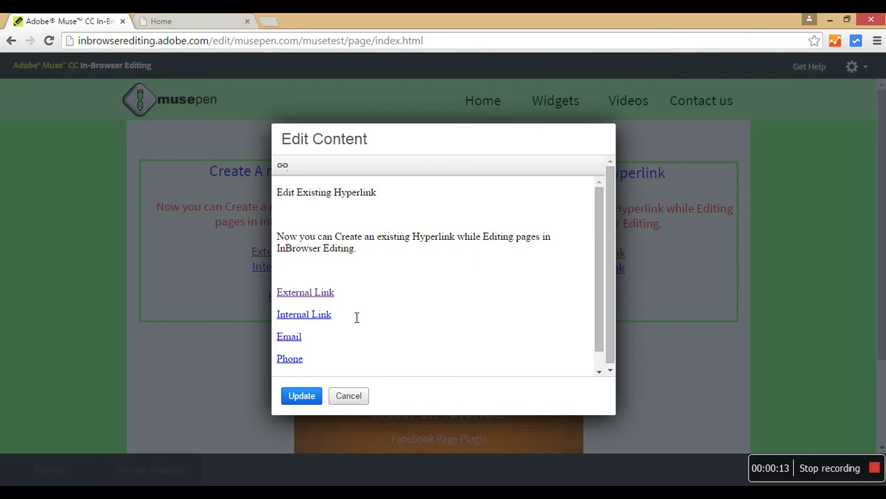
{"action": "left_click_drag", "start_coordinate": [307, 348], "coordinate": [279, 345]}
{"action": "left_click", "coordinate": [290, 172]}
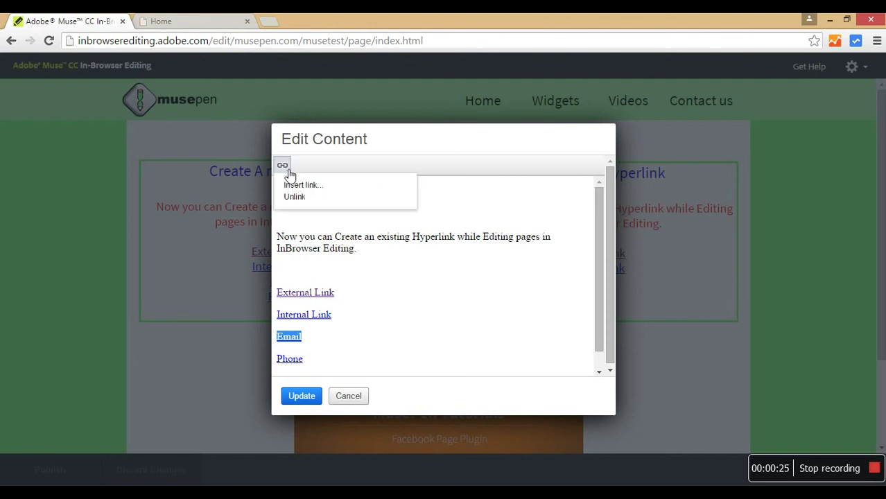
{"action": "left_click", "coordinate": [295, 197]}
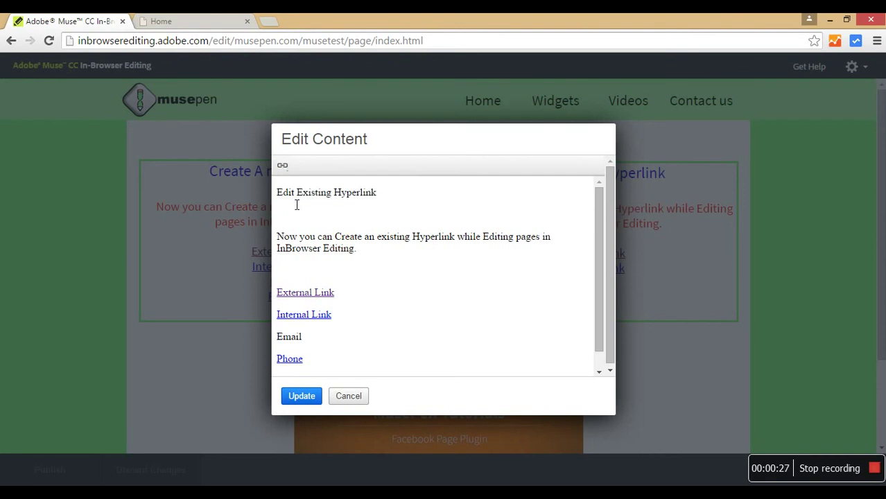
{"action": "double_click", "coordinate": [297, 339]}
{"action": "left_click", "coordinate": [312, 397]}
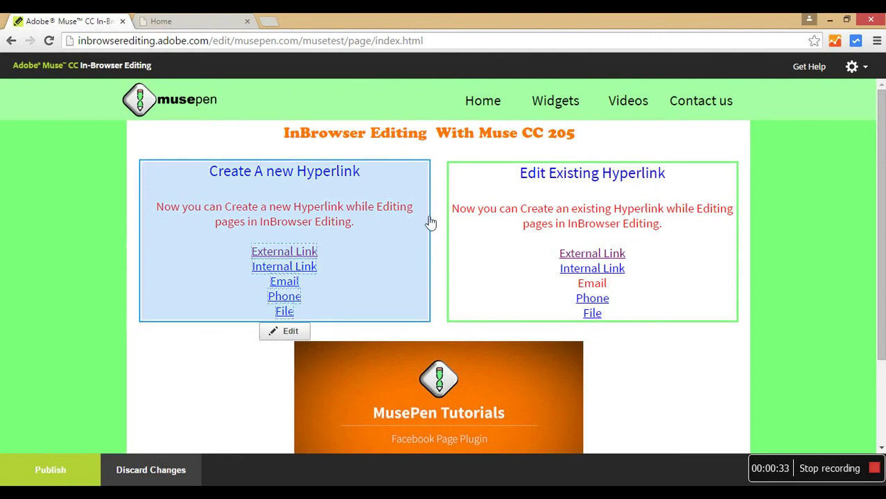
{"action": "left_click", "coordinate": [614, 270]}
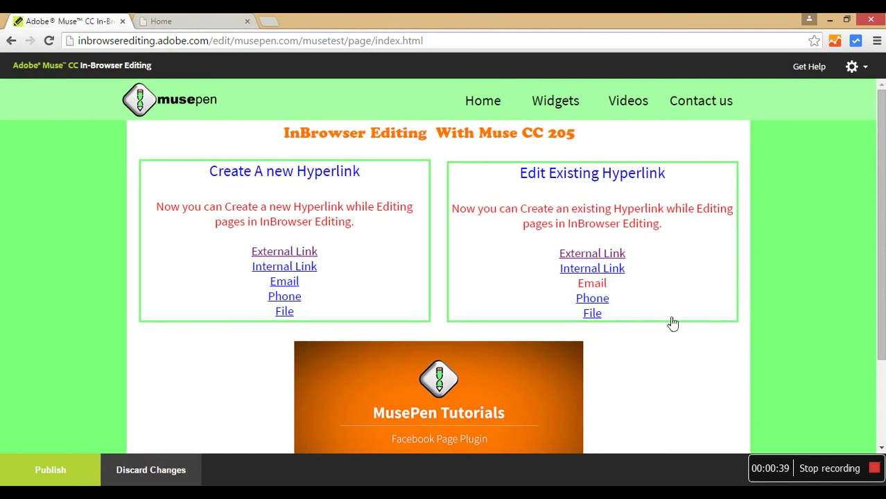
- Select Email in the Edit Existing Hyperlink text and begin inserting a new link
{"action": "left_click", "coordinate": [591, 298]}
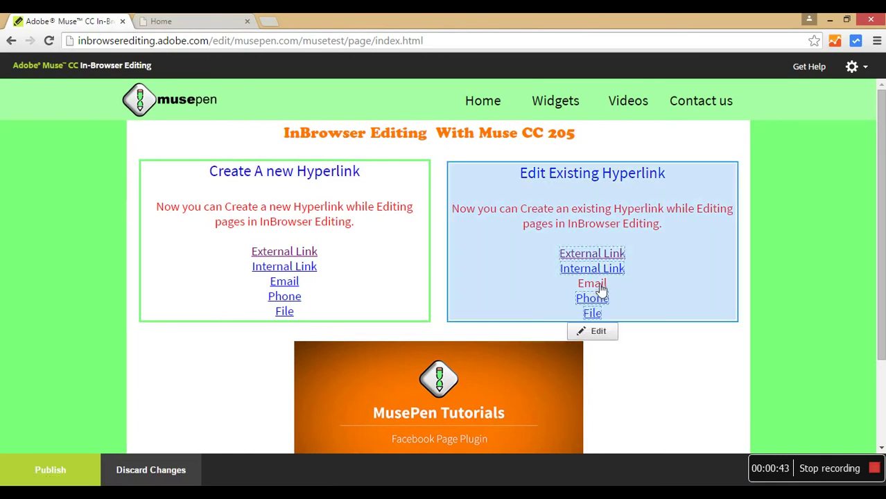
{"action": "double_click", "coordinate": [602, 290]}
{"action": "left_click_drag", "start_coordinate": [277, 313], "coordinate": [322, 339]}
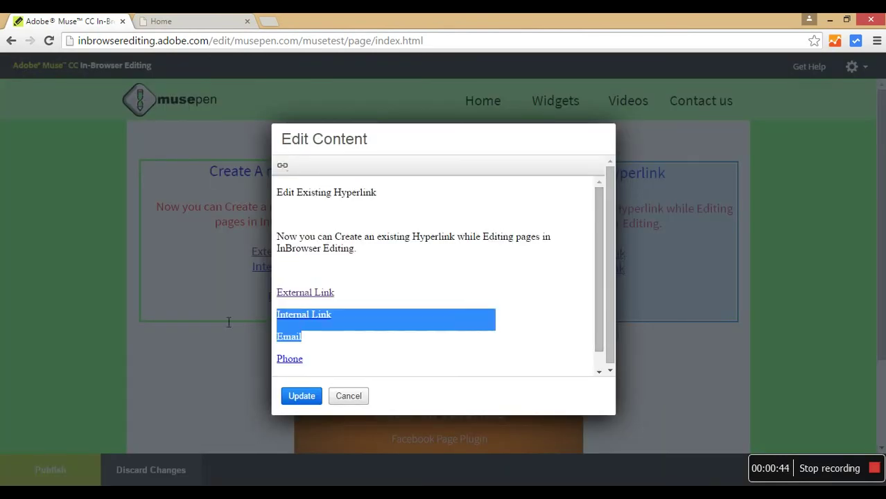
{"action": "left_click", "coordinate": [326, 359]}
{"action": "double_click", "coordinate": [299, 338]}
{"action": "left_click", "coordinate": [283, 166]}
{"action": "left_click", "coordinate": [294, 187]}
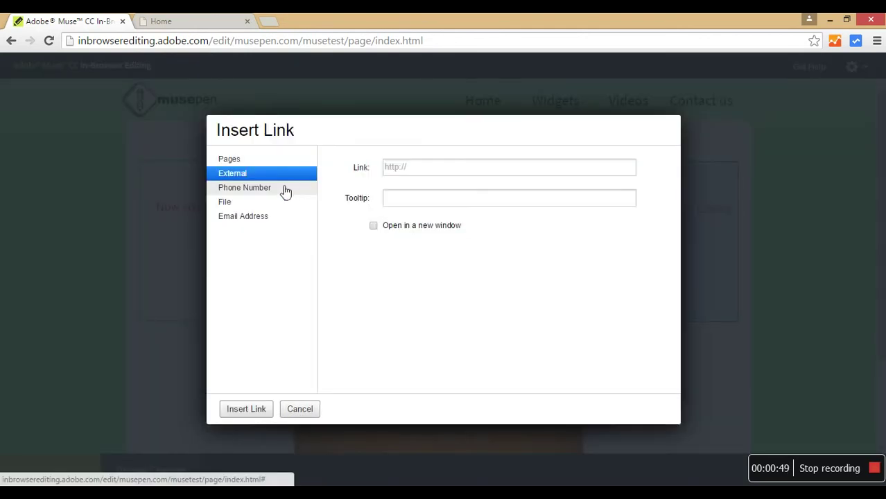
- Link Email to the site's contact e-mail address as a mailto link and apply the update
{"action": "left_click", "coordinate": [258, 217]}
{"action": "left_click", "coordinate": [426, 175]}
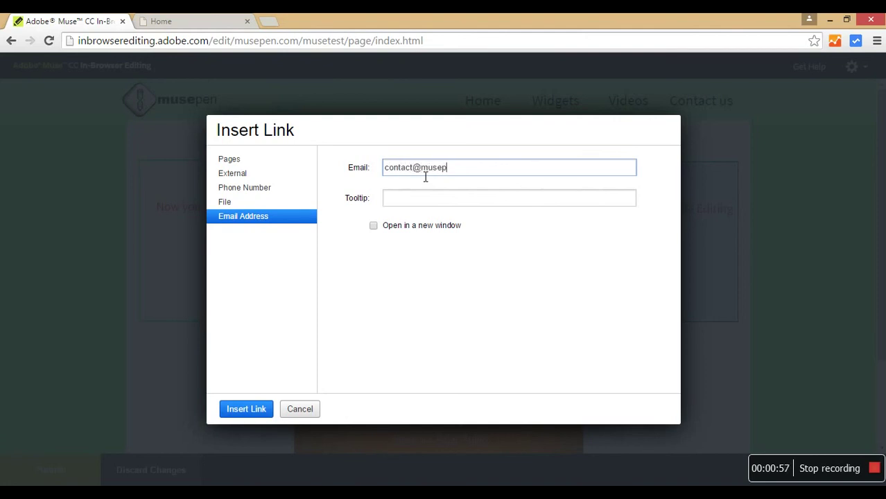
{"action": "left_click", "coordinate": [241, 411]}
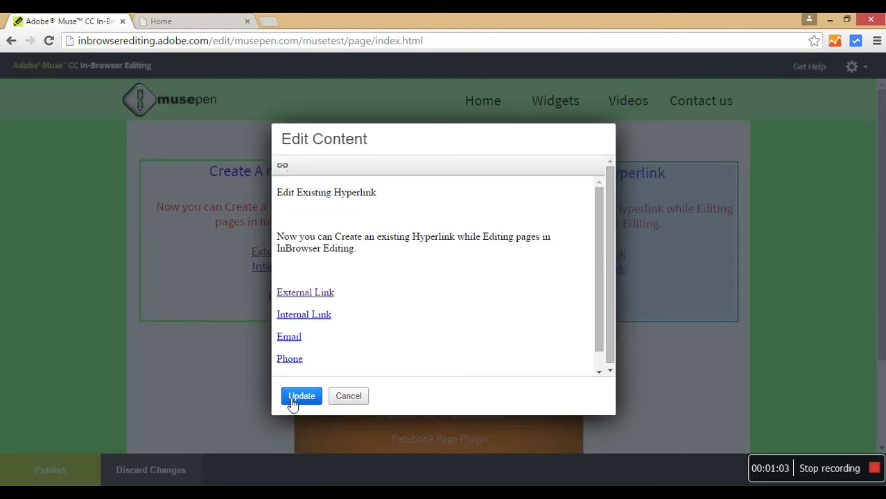
{"action": "left_click", "coordinate": [294, 396]}
{"action": "left_click", "coordinate": [610, 300]}
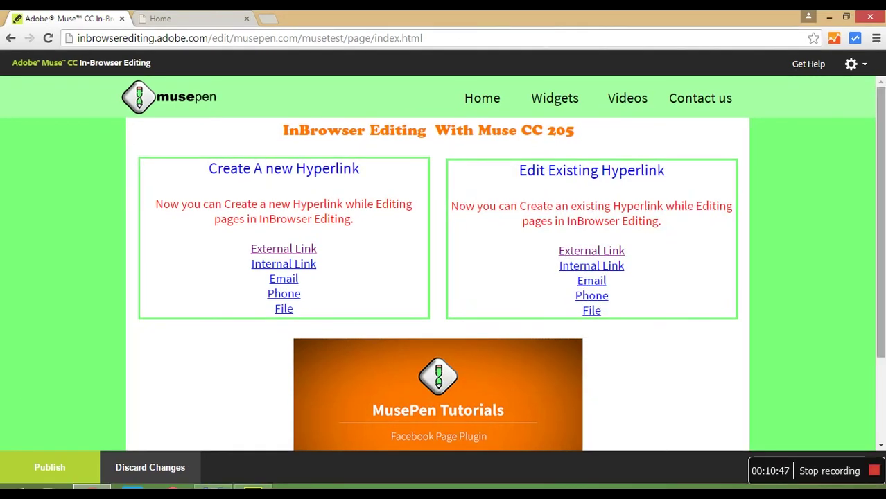
{"action": "scroll", "coordinate": [444, 278], "scroll_direction": "down", "scroll_amount": 1}
{"action": "scroll", "coordinate": [851, 286], "scroll_direction": "down", "scroll_amount": 2}
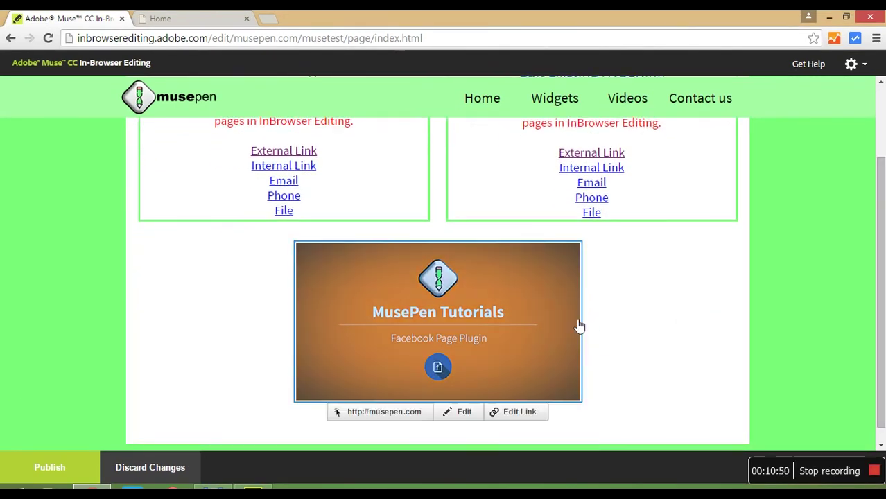
{"action": "mouse_move", "coordinate": [516, 313]}
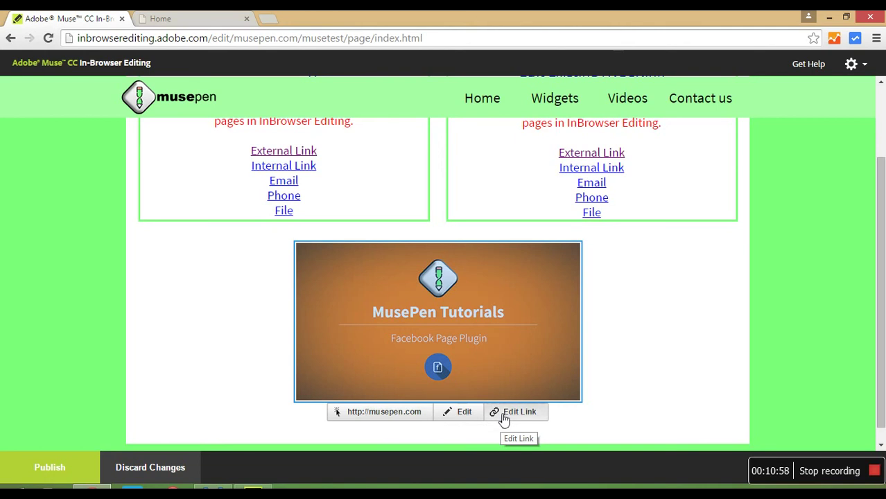
{"action": "left_click", "coordinate": [504, 416]}
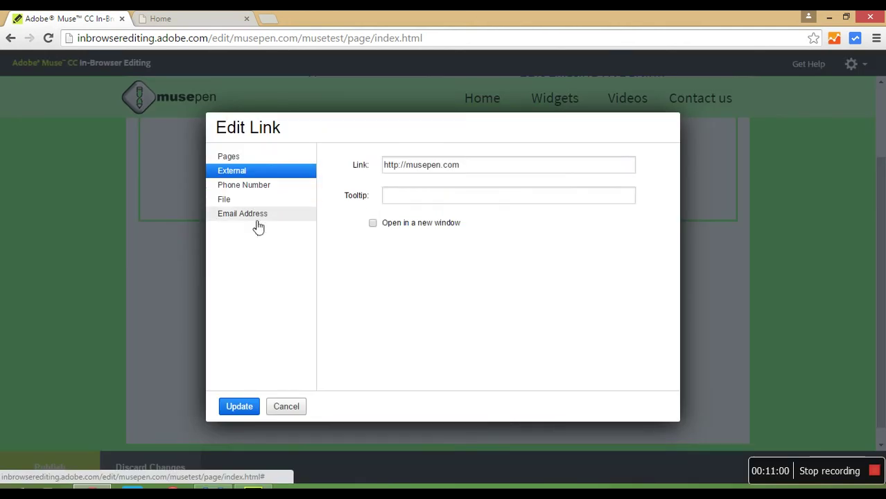
{"action": "left_click", "coordinate": [242, 159]}
{"action": "left_click", "coordinate": [251, 184]}
{"action": "left_click", "coordinate": [252, 201]}
{"action": "left_click", "coordinate": [251, 214]}
{"action": "left_click", "coordinate": [274, 171]}
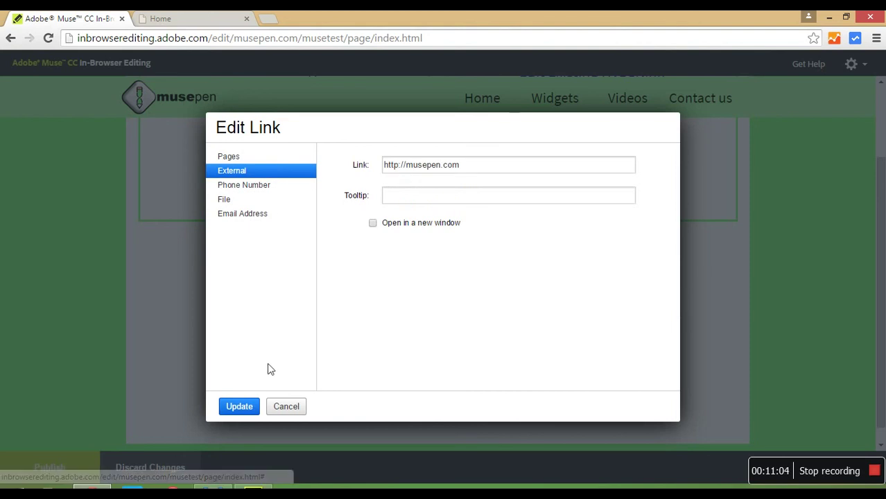
{"action": "left_click", "coordinate": [292, 410]}
{"action": "left_click_drag", "start_coordinate": [881, 254], "coordinate": [881, 221]}
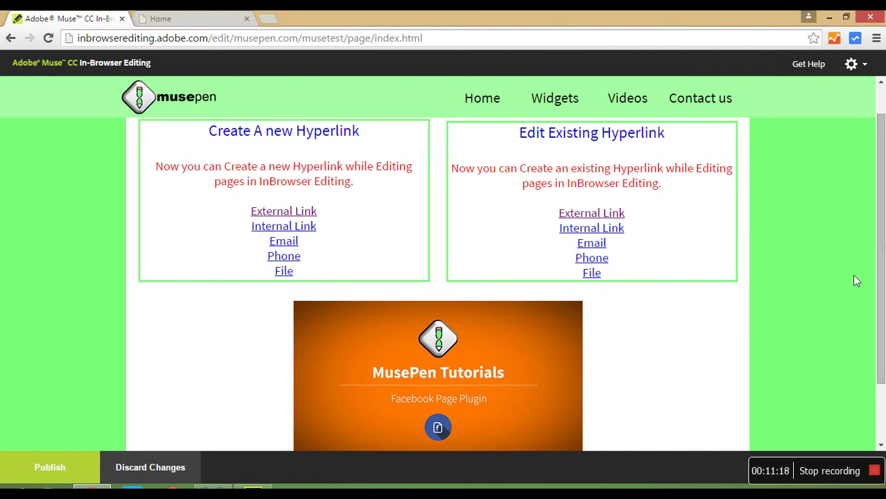
- Publish the edited test page from the in-browser editor
{"action": "left_click_drag", "start_coordinate": [879, 261], "coordinate": [879, 277]}
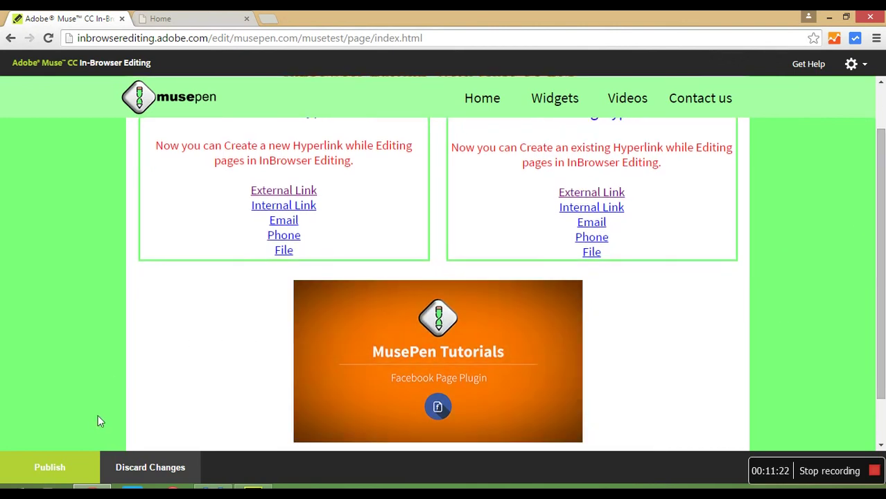
{"action": "left_click", "coordinate": [55, 469]}
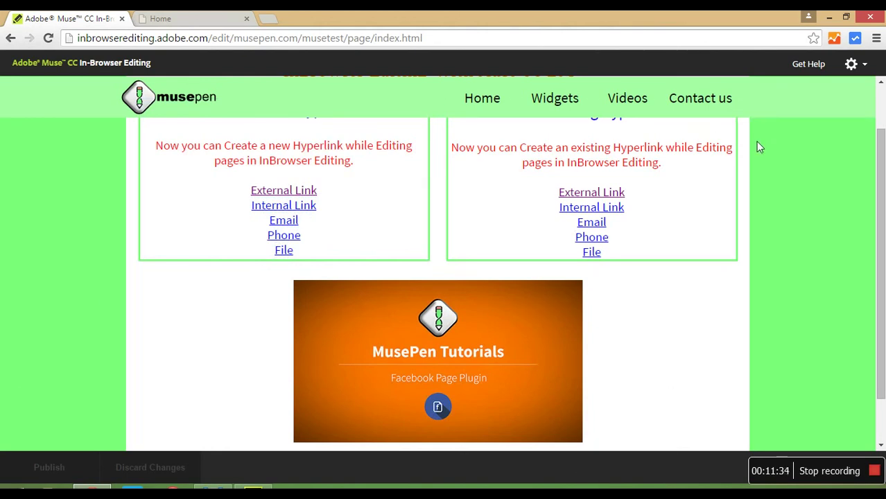
{"action": "left_click", "coordinate": [250, 488]}
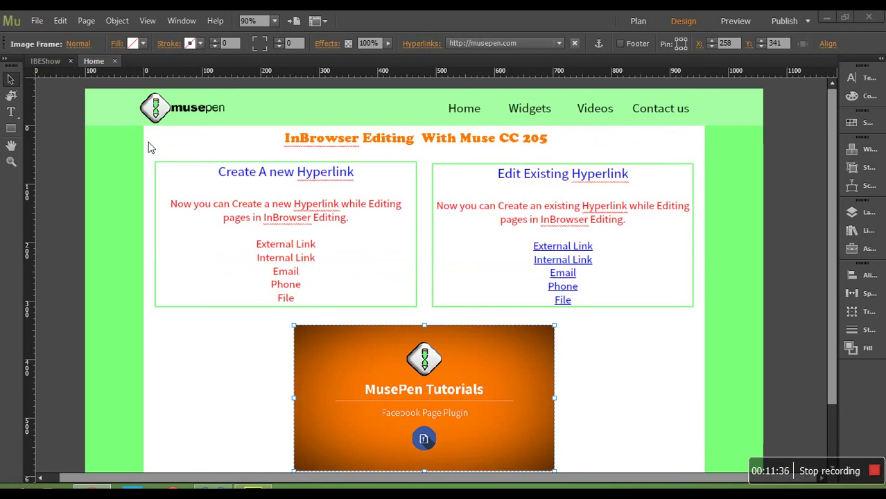
- Close the Home page and IBEShow tabs, then reopen IBEShow.muse from Open Recent
{"action": "left_click", "coordinate": [36, 20]}
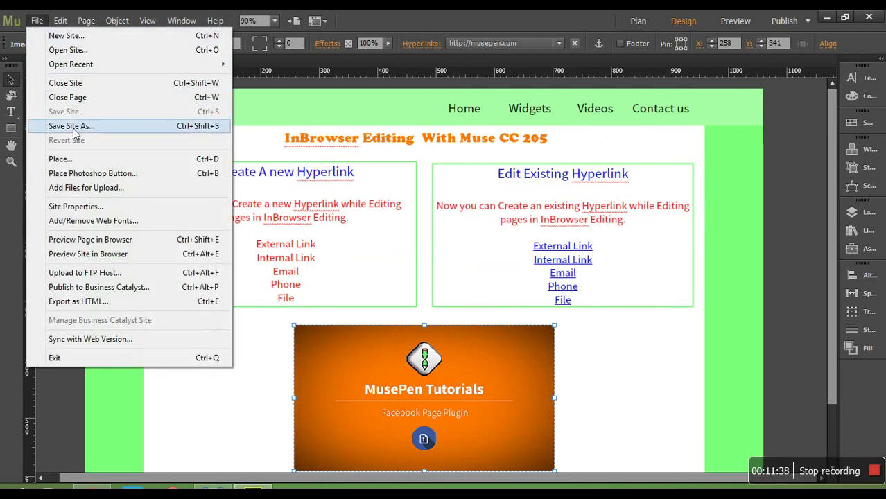
{"action": "left_click", "coordinate": [235, 92]}
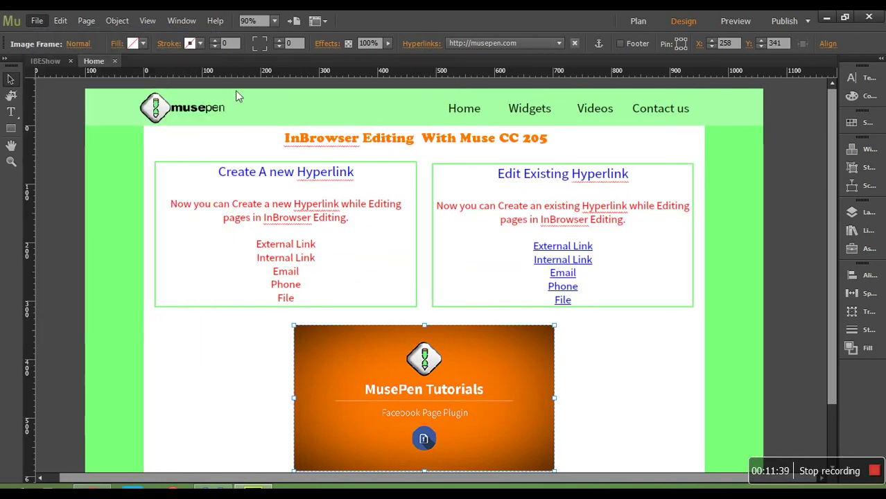
{"action": "left_click", "coordinate": [115, 60]}
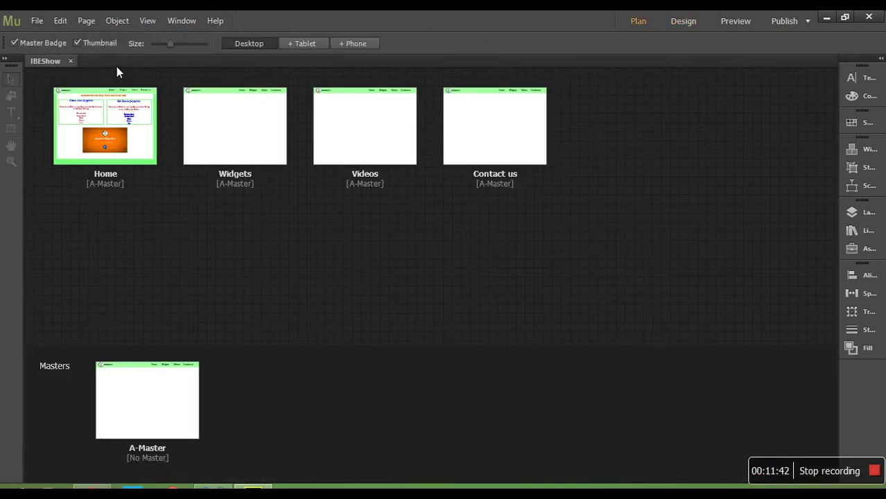
{"action": "left_click", "coordinate": [70, 61]}
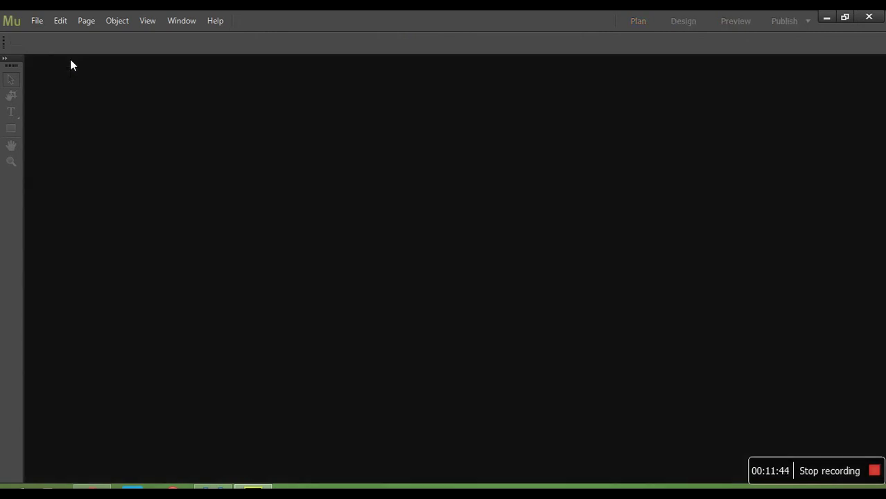
{"action": "left_click", "coordinate": [42, 20]}
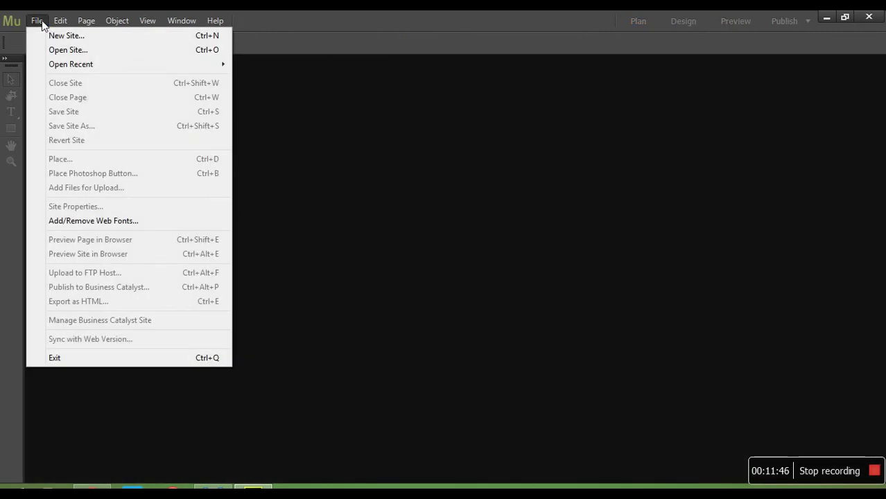
{"action": "mouse_move", "coordinate": [71, 69]}
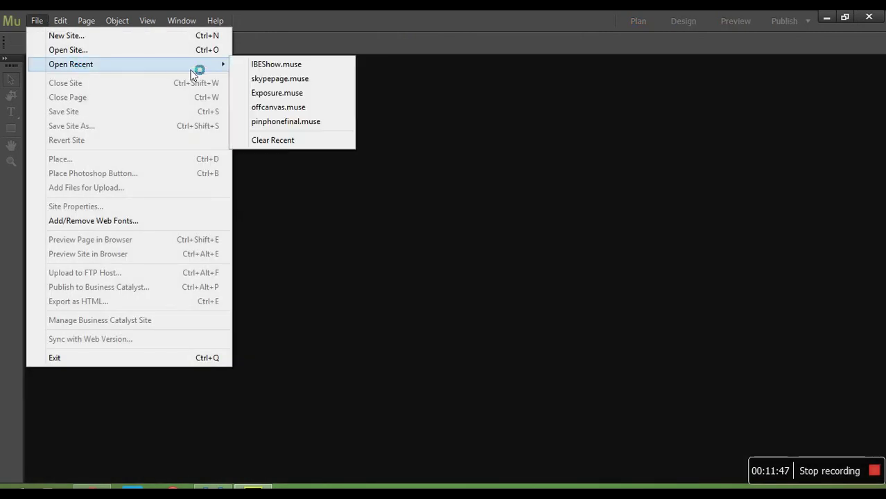
{"action": "left_click", "coordinate": [255, 69]}
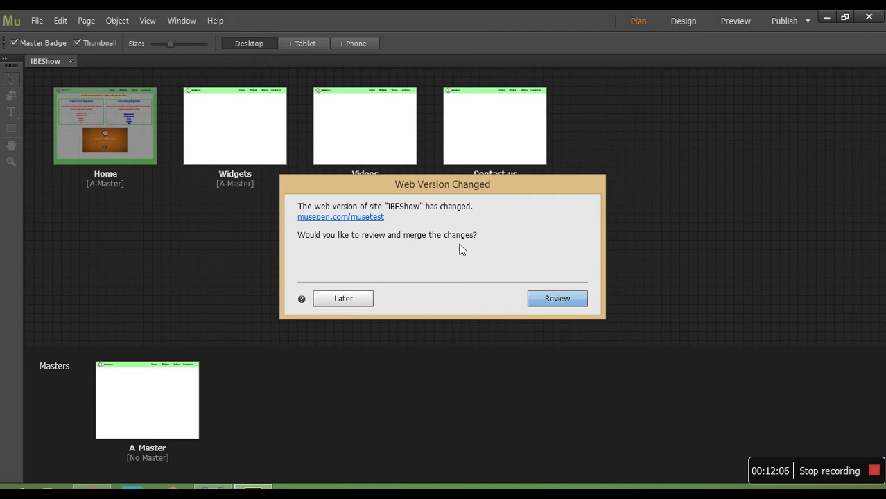
- Merge the Create A new Hyperlink and Edit Existing Hyperlink box changes into Muse
{"action": "left_click", "coordinate": [544, 306]}
{"action": "left_click", "coordinate": [544, 306]}
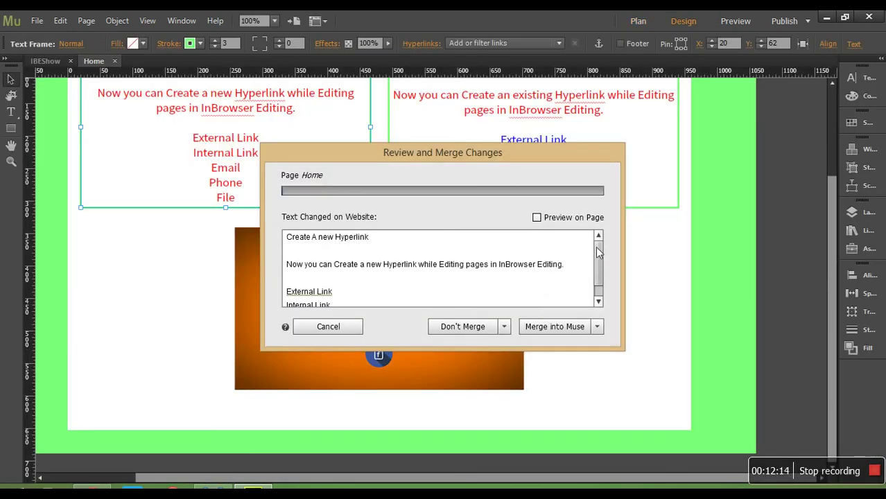
{"action": "left_click_drag", "start_coordinate": [597, 248], "coordinate": [524, 256]}
{"action": "left_click_drag", "start_coordinate": [600, 260], "coordinate": [601, 284]}
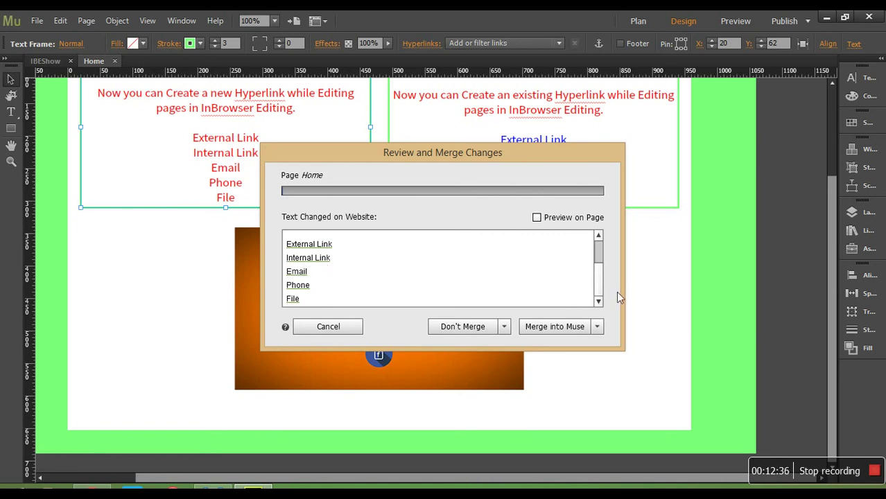
{"action": "mouse_move", "coordinate": [603, 290]}
{"action": "left_mouse_down"}
{"action": "mouse_move", "coordinate": [598, 264]}
{"action": "mouse_move", "coordinate": [599, 286]}
{"action": "left_mouse_up"}
{"action": "left_click", "coordinate": [557, 328]}
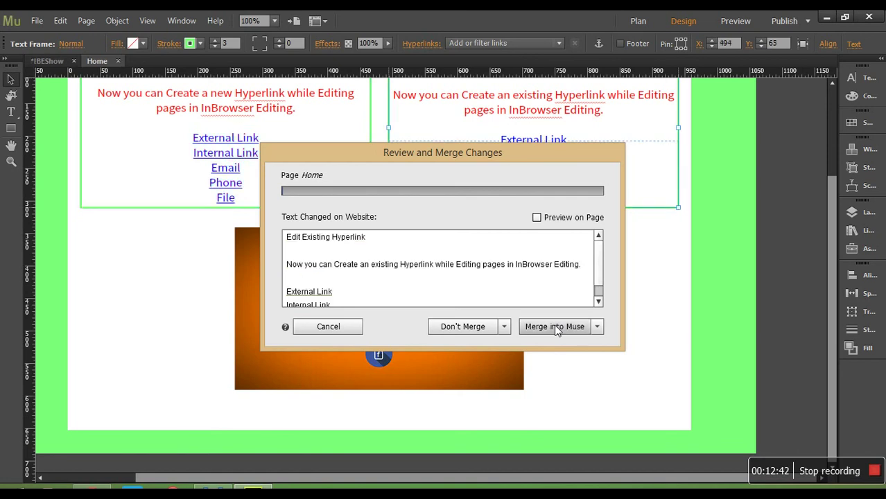
{"action": "left_click_drag", "start_coordinate": [602, 254], "coordinate": [601, 283]}
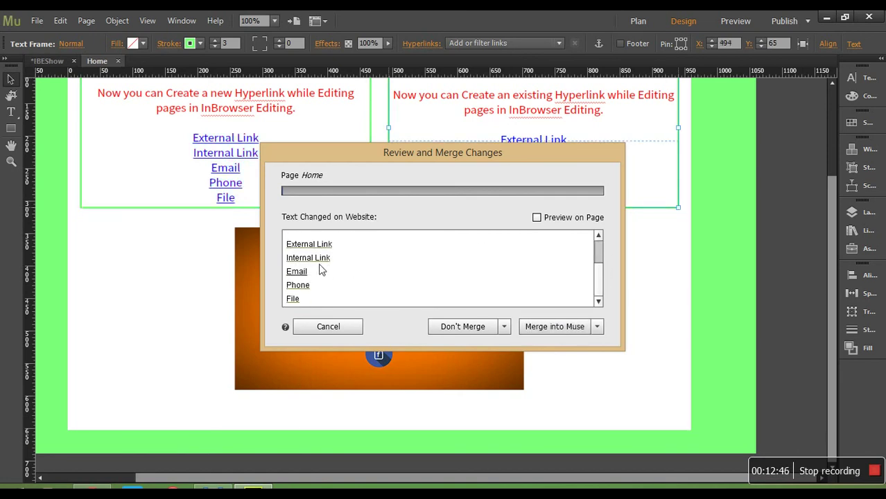
{"action": "left_click", "coordinate": [570, 332]}
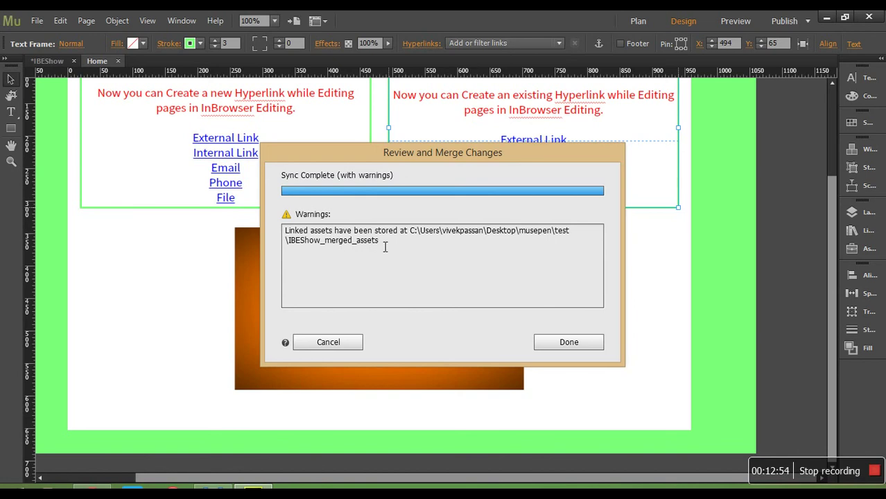
{"action": "left_click", "coordinate": [570, 348]}
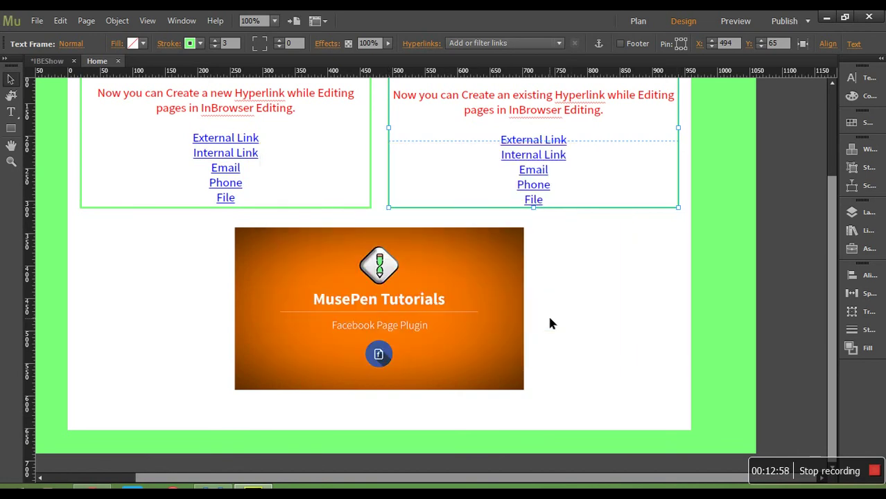
{"action": "left_click", "coordinate": [111, 168]}
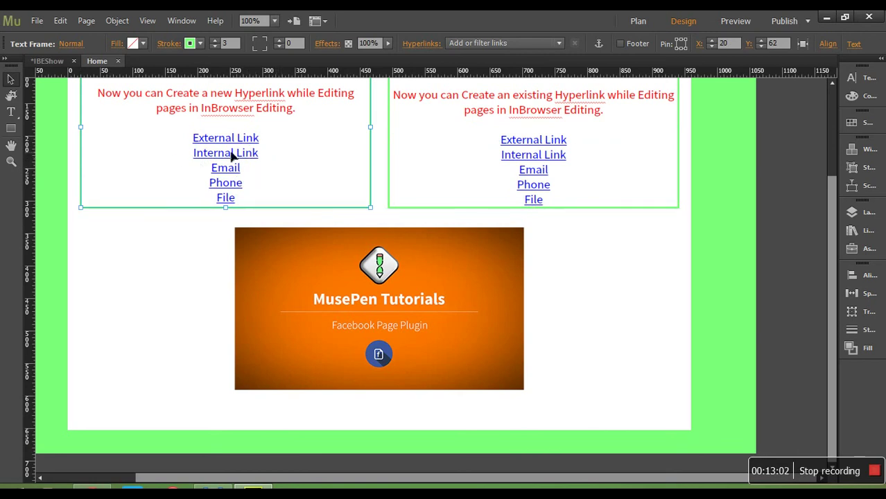
{"action": "double_click", "coordinate": [253, 143]}
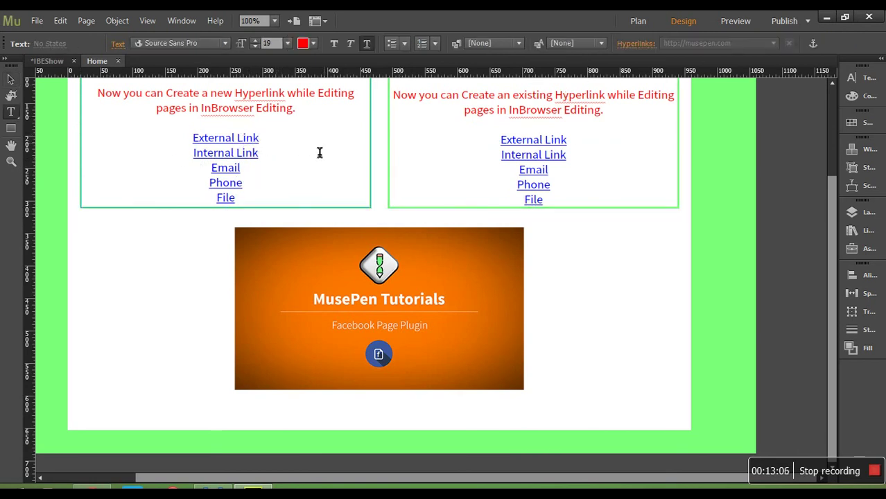
{"action": "left_click_drag", "start_coordinate": [260, 139], "coordinate": [192, 139]}
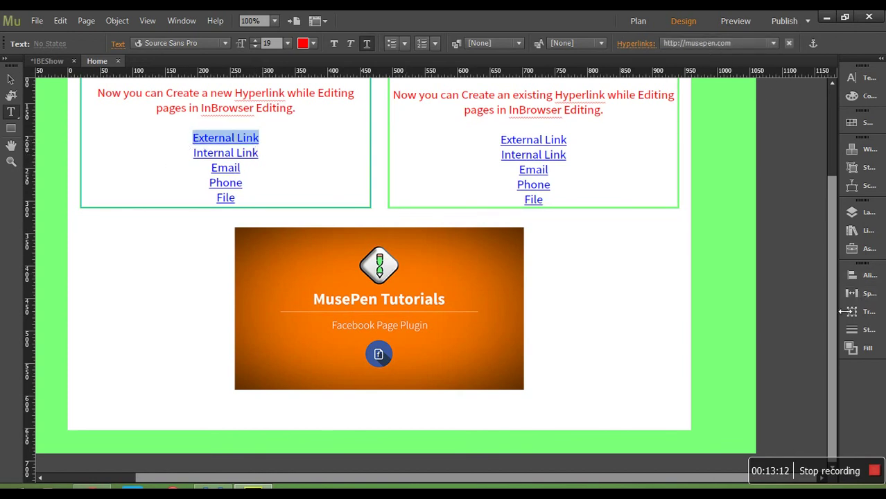
{"action": "left_click_drag", "start_coordinate": [836, 310], "coordinate": [835, 217]}
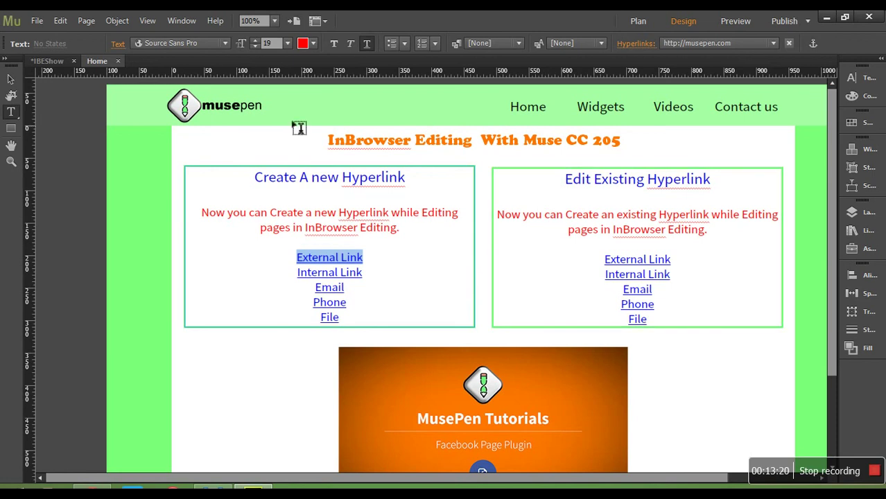
{"action": "left_click", "coordinate": [37, 22]}
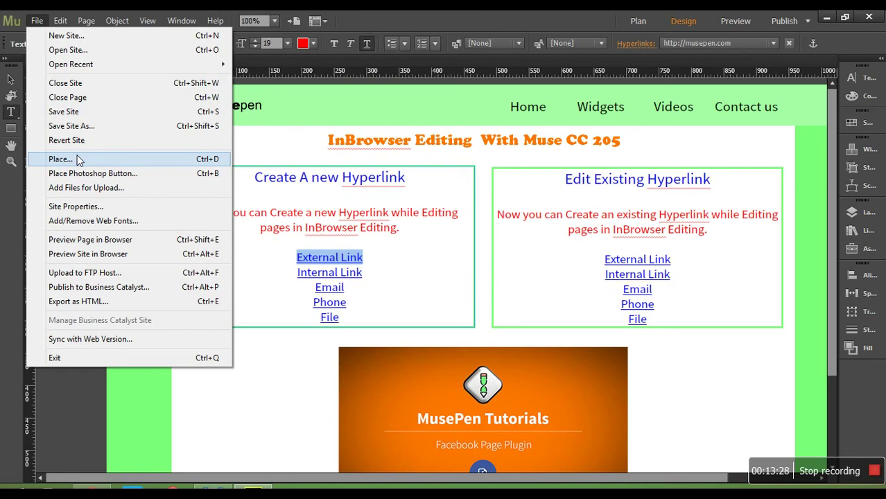
{"action": "left_click", "coordinate": [93, 115]}
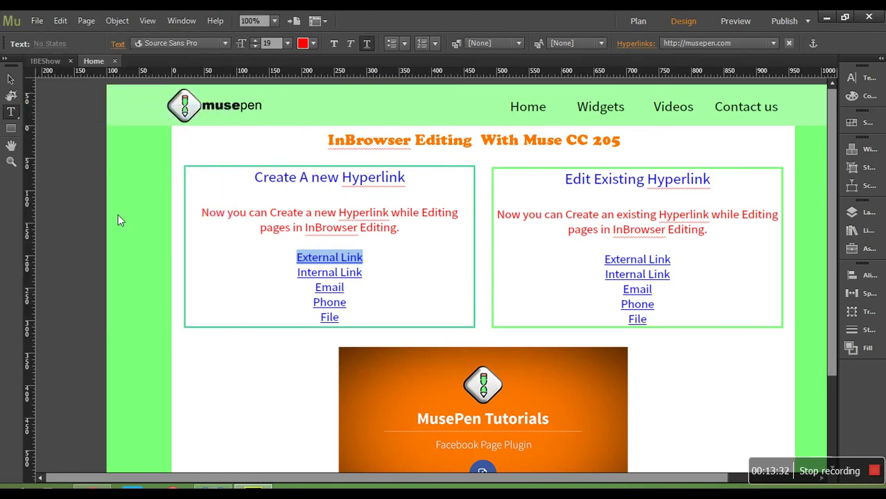